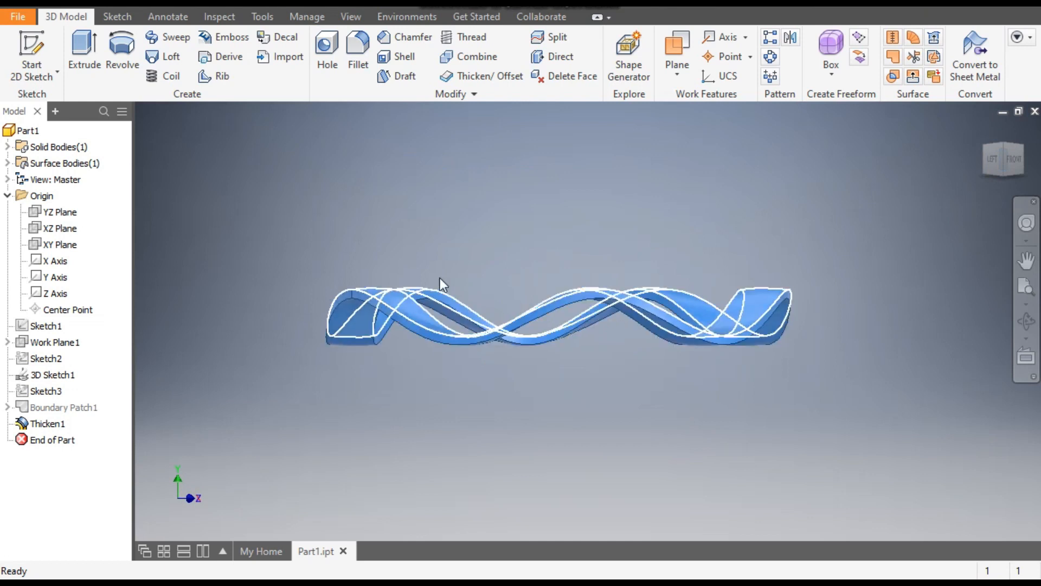
{"action": "left_click", "coordinate": [985, 130]}
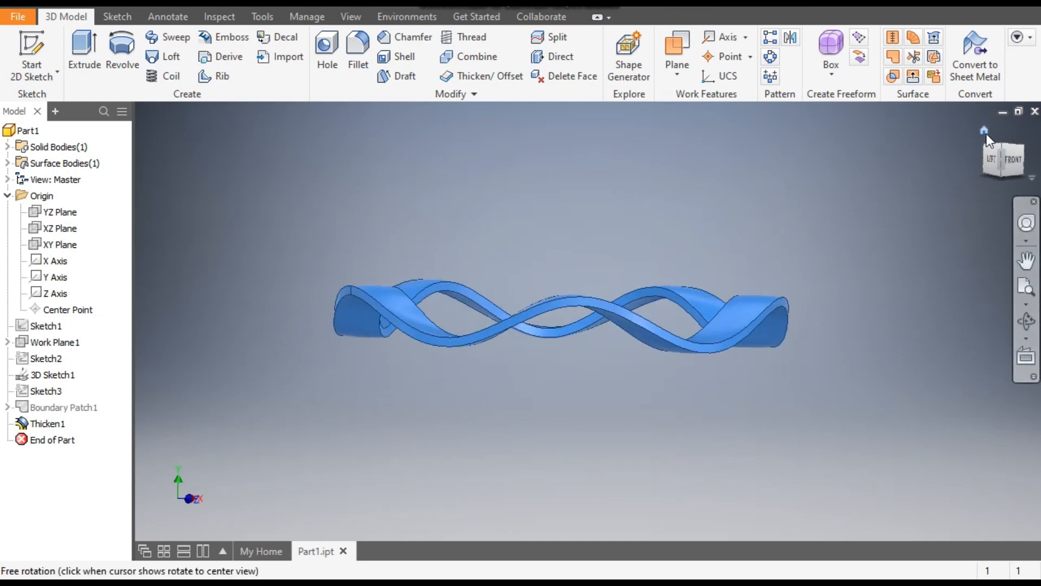
{"action": "left_click_drag", "start_coordinate": [804, 326], "coordinate": [821, 338]}
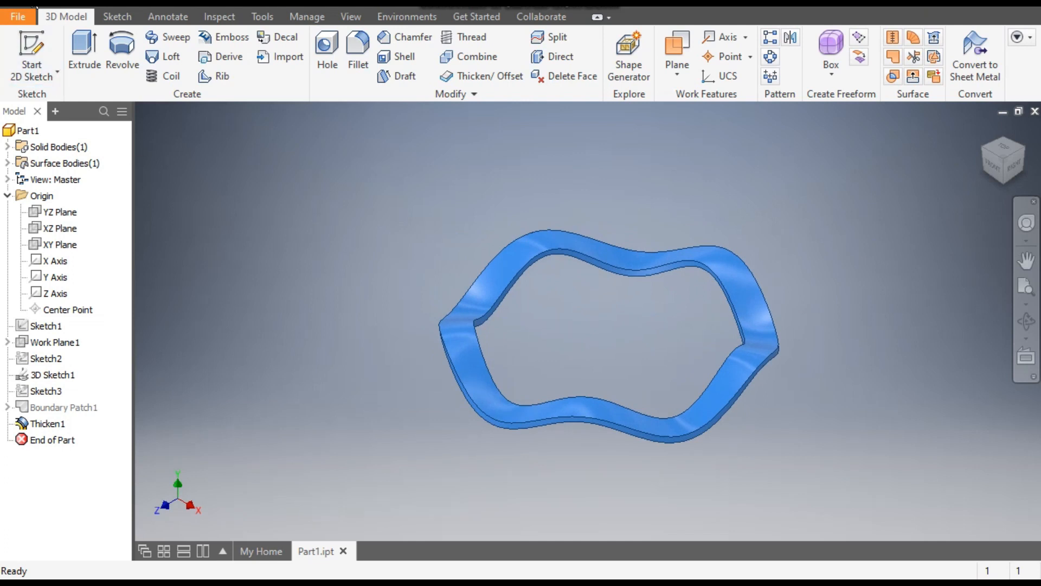
Create a new part from the metric Standard (mm).ipt template and start a 2D sketch on the XZ plane
{"action": "left_click", "coordinate": [32, 3]}
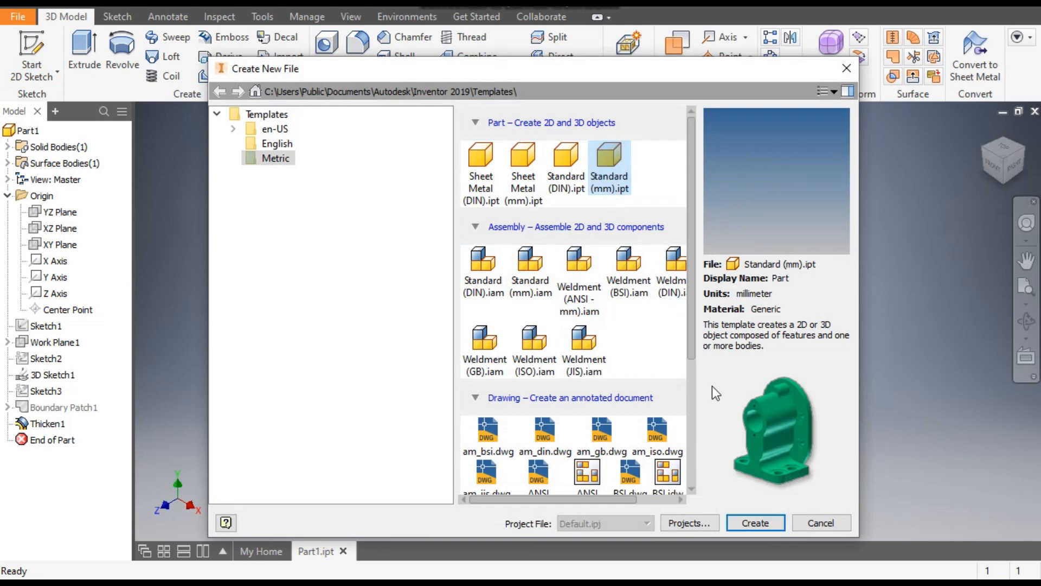
{"action": "left_click", "coordinate": [746, 524]}
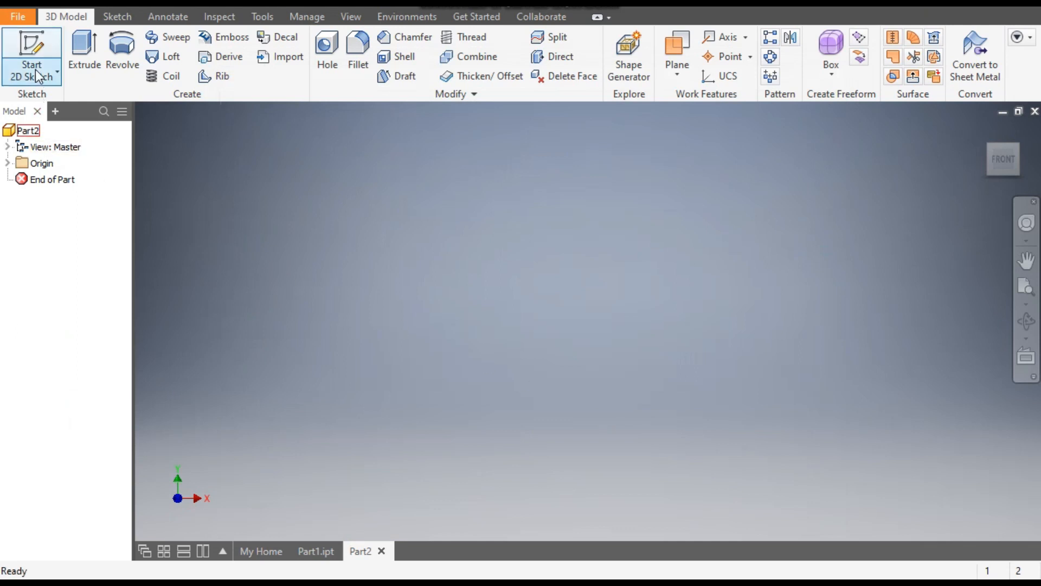
{"action": "left_click", "coordinate": [34, 51]}
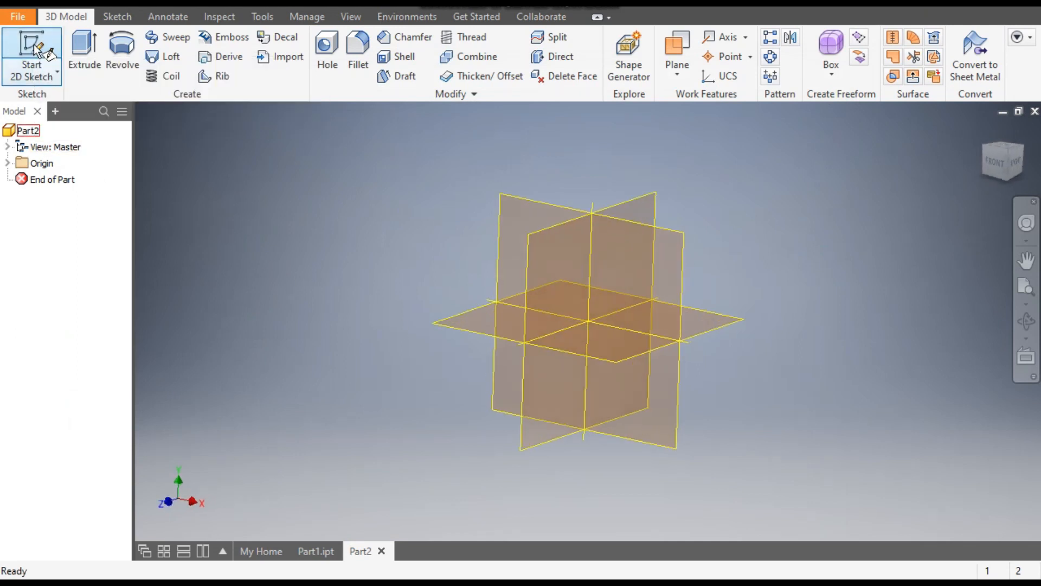
{"action": "left_click", "coordinate": [470, 314]}
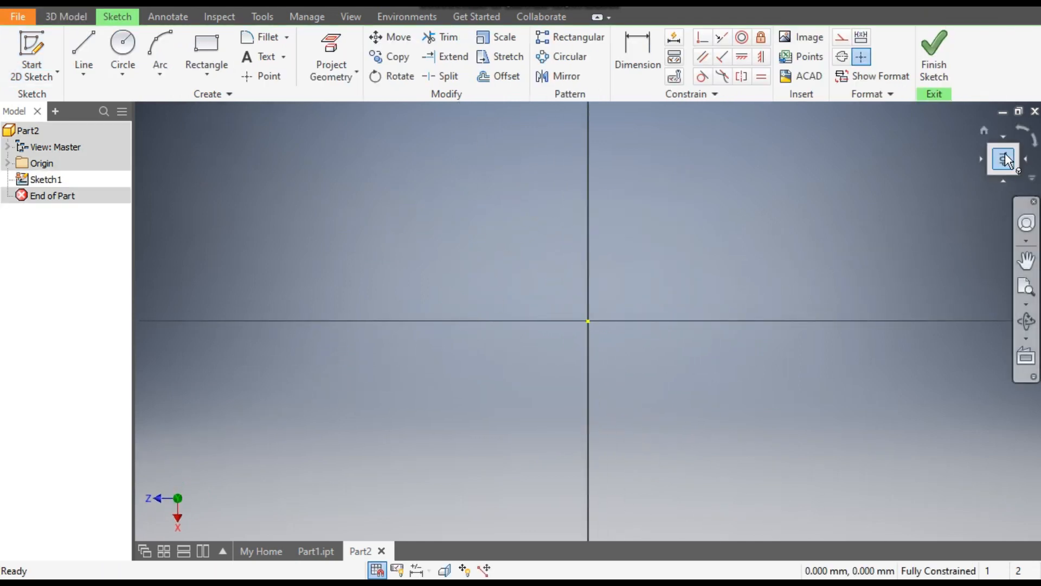
{"action": "left_click", "coordinate": [1020, 129]}
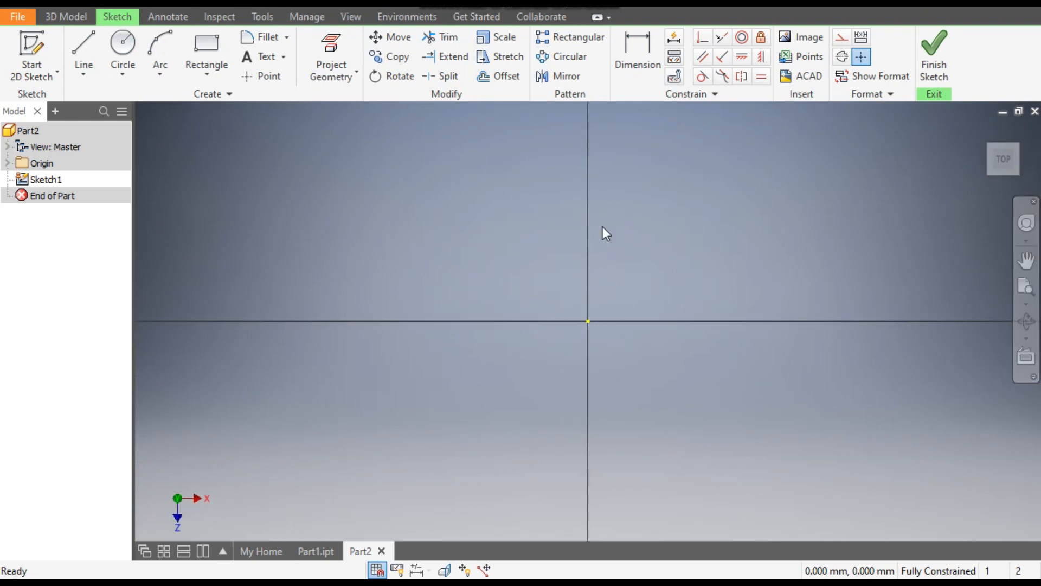
Sketch two concentric circles centred on the origin, with diameters of 50 mm and 40 mm
{"action": "left_click", "coordinate": [121, 76]}
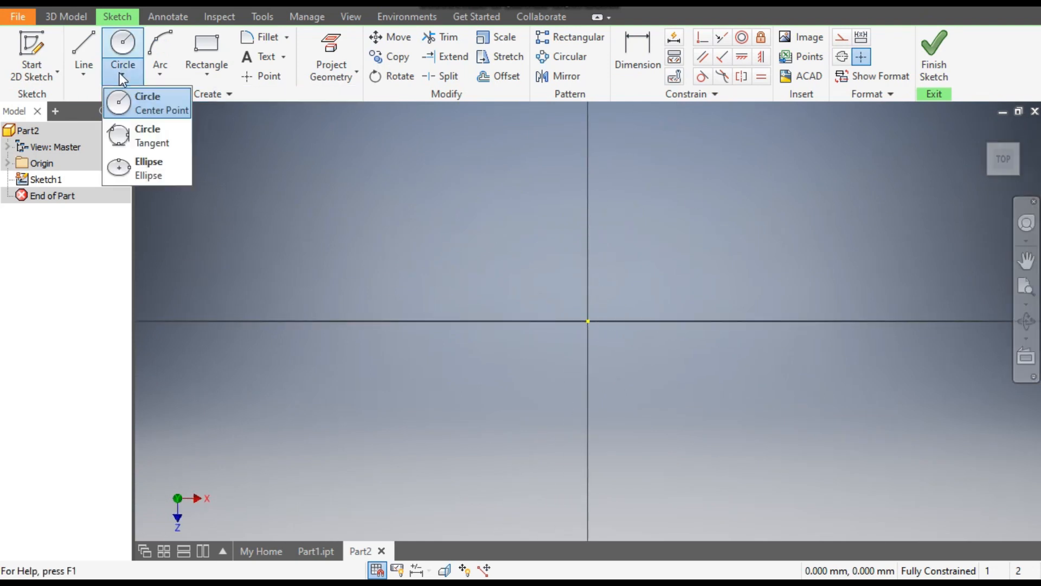
{"action": "left_click", "coordinate": [153, 111]}
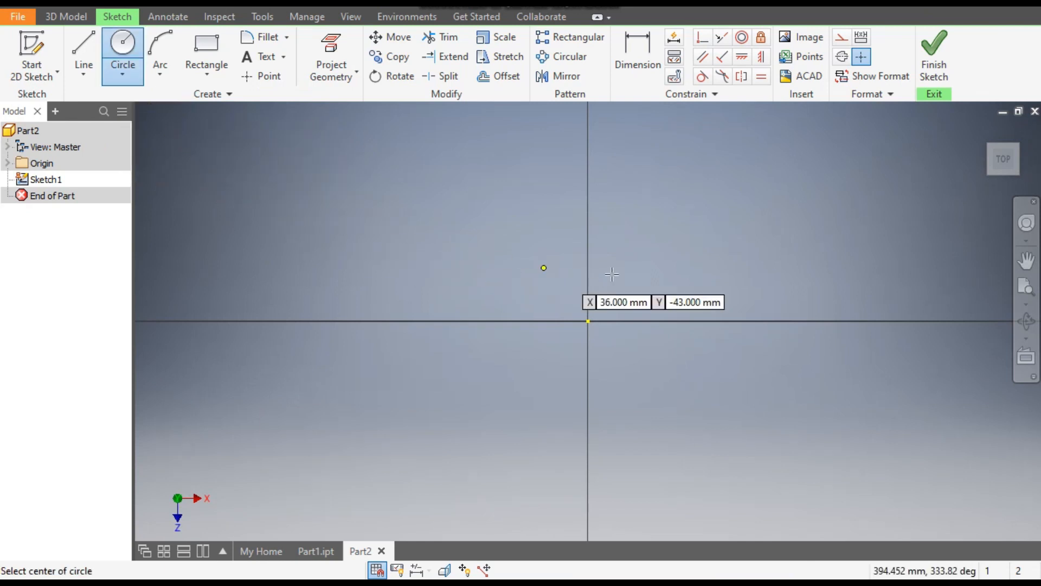
{"action": "left_click", "coordinate": [588, 321]}
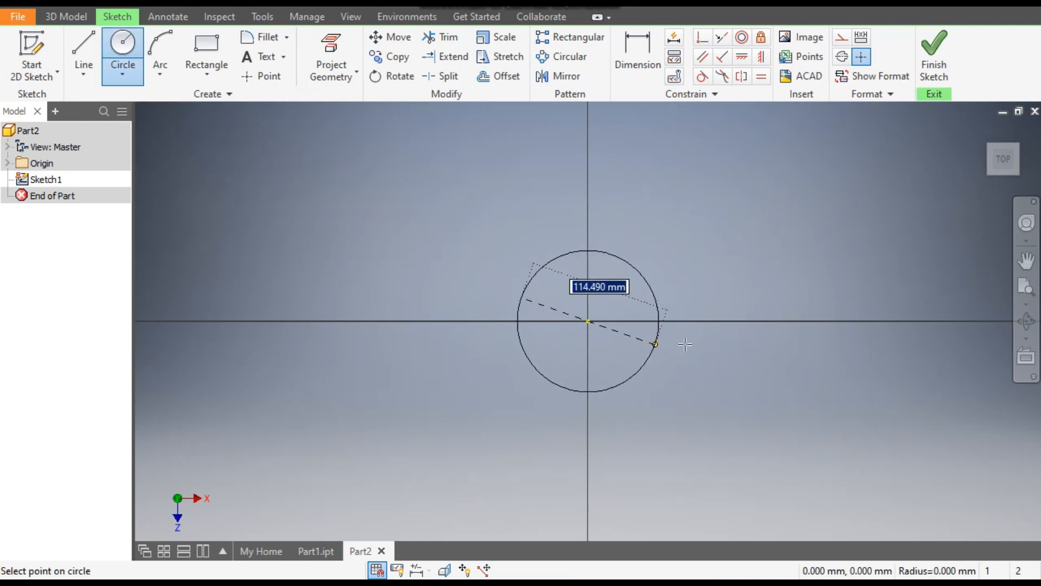
{"action": "type", "text": "50"}
{"action": "key", "text": "Return"}
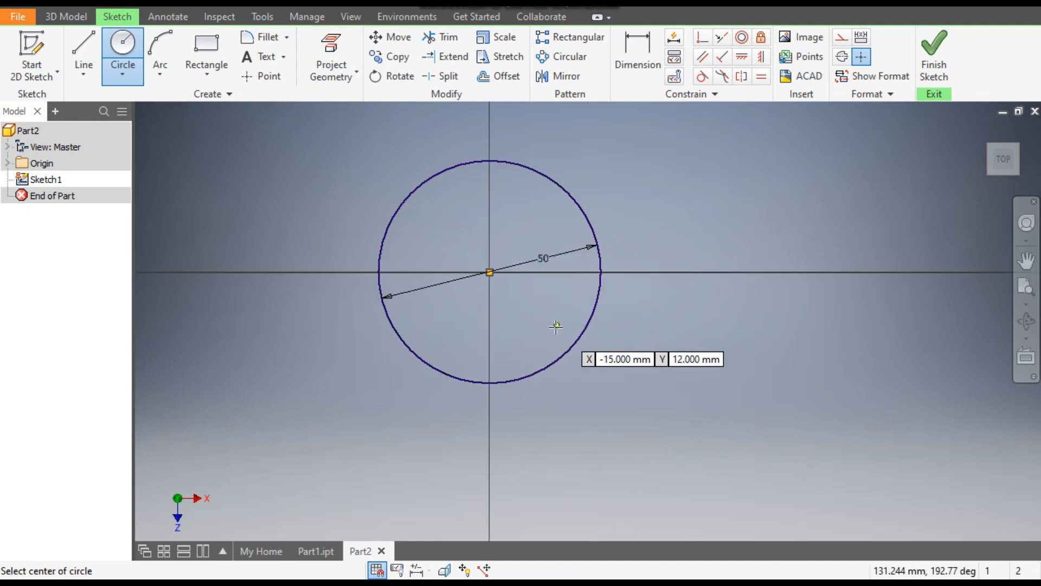
{"action": "left_click", "coordinate": [489, 273]}
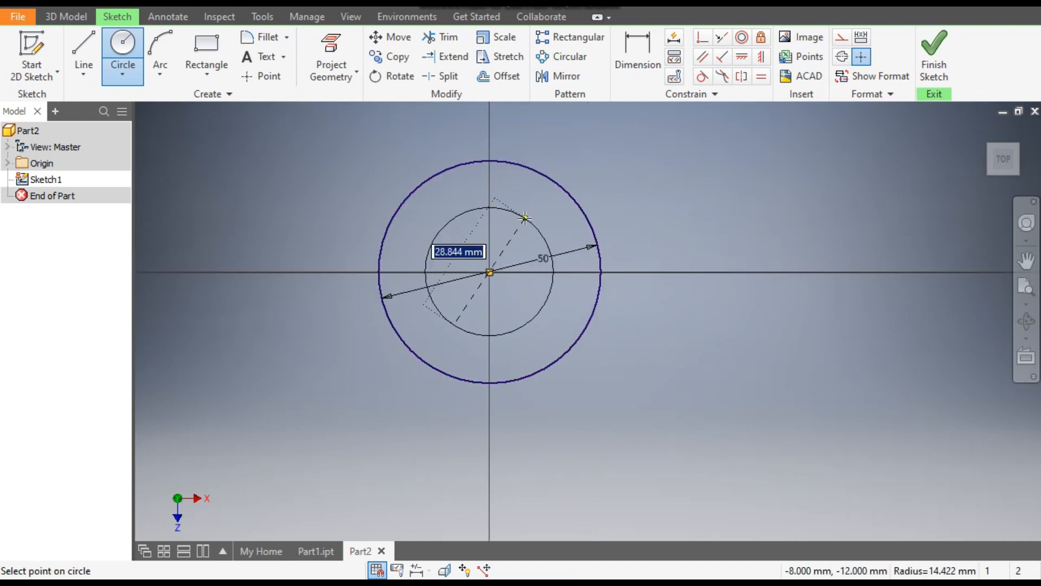
{"action": "type", "text": "40"}
{"action": "key", "text": "Tab"}
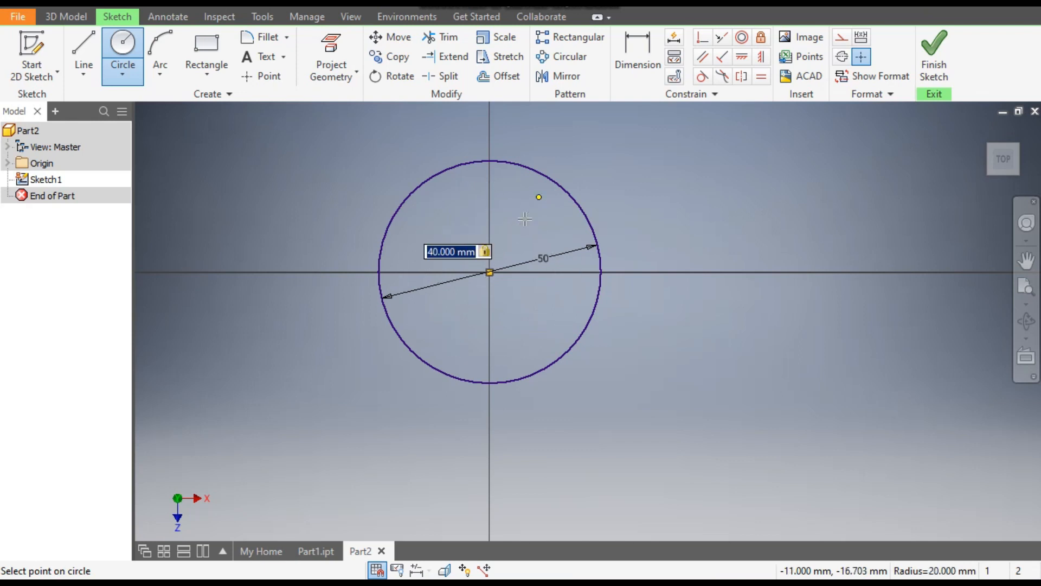
{"action": "key", "text": "Return"}
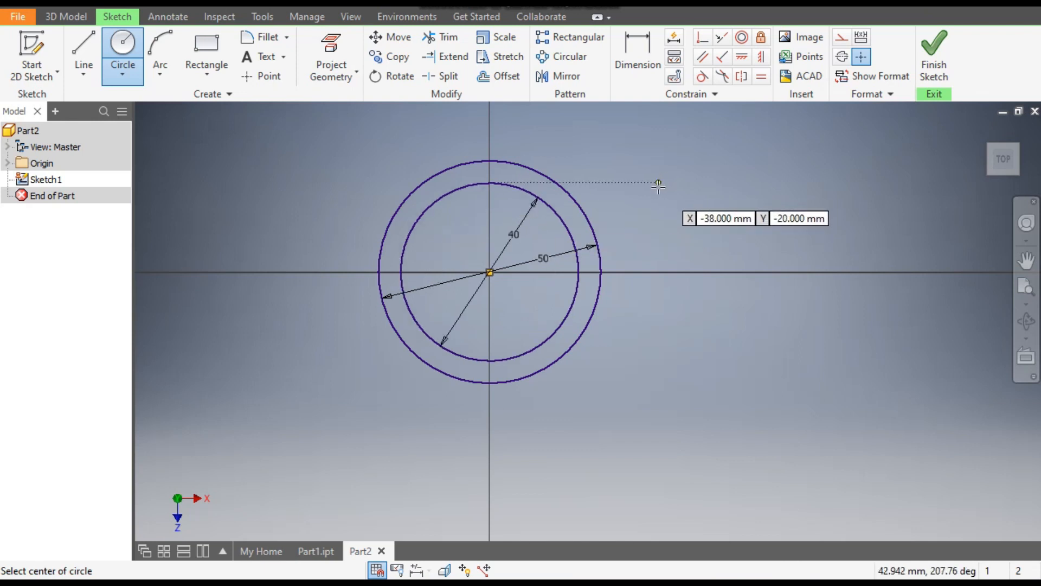
{"action": "key", "text": "Escape"}
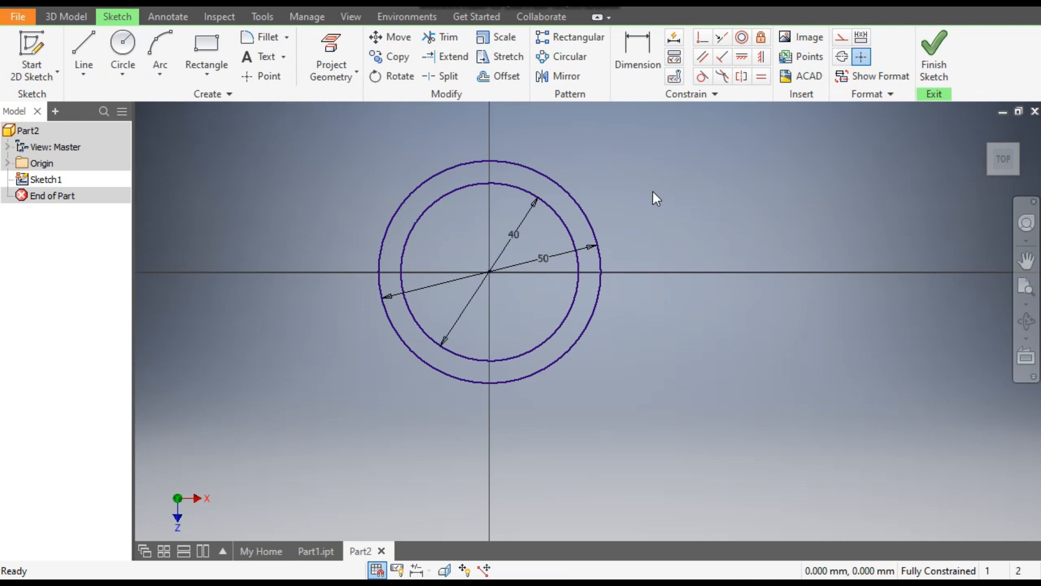
Convert both circles to construction geometry
{"action": "left_click_drag", "start_coordinate": [611, 148], "coordinate": [391, 353]}
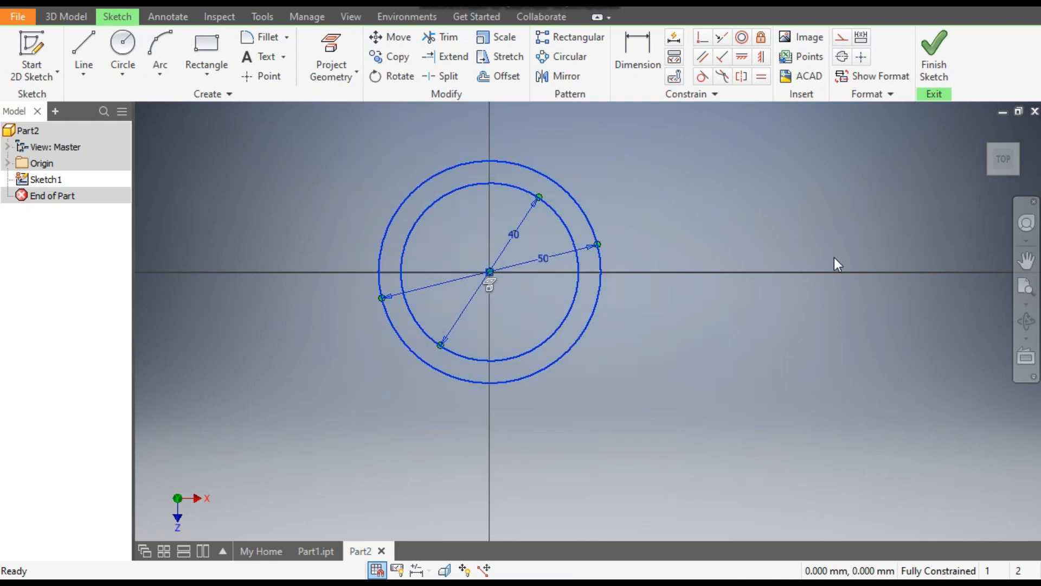
{"action": "left_click", "coordinate": [842, 39]}
{"action": "key", "text": "Escape"}
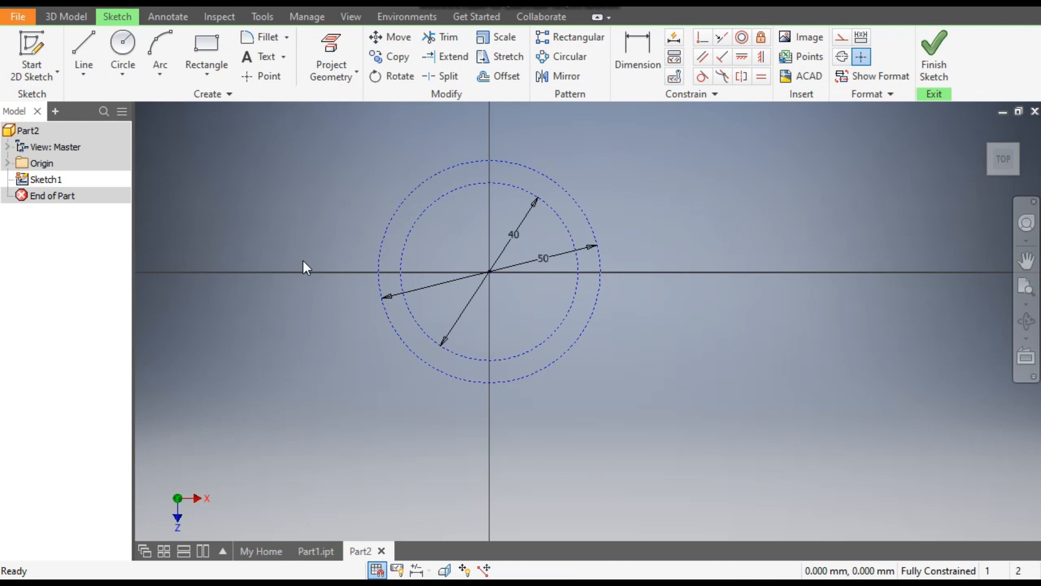
Place a sketch point on each construction circle at the horizontal axis and slide the outer point along its circle
{"action": "left_click", "coordinate": [259, 77]}
{"action": "left_click", "coordinate": [579, 272]}
{"action": "left_click", "coordinate": [601, 272]}
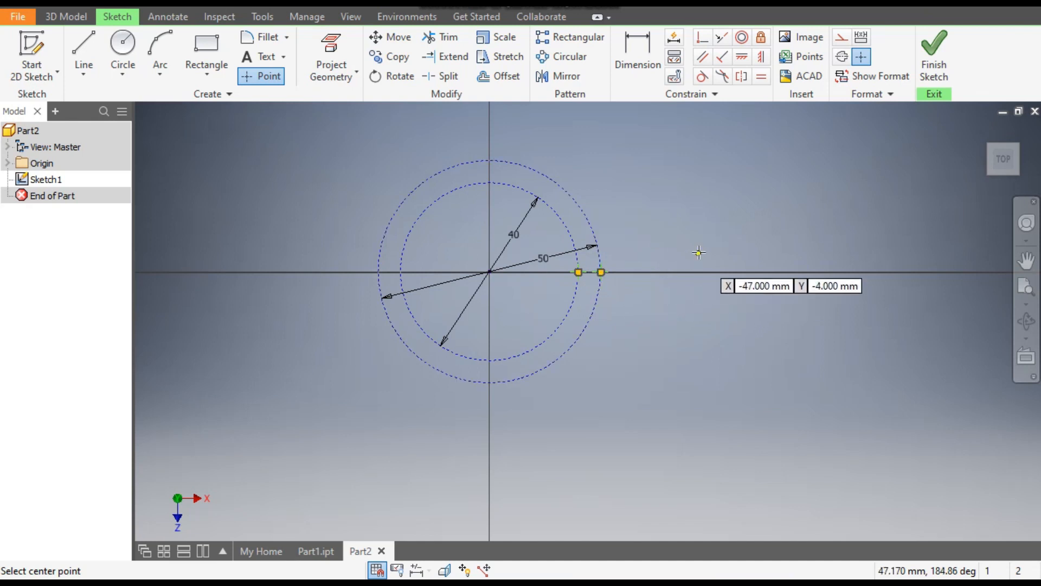
{"action": "key", "text": "Escape"}
{"action": "left_click_drag", "start_coordinate": [602, 272], "coordinate": [606, 237]}
{"action": "left_click_drag", "start_coordinate": [578, 272], "coordinate": [577, 251]}
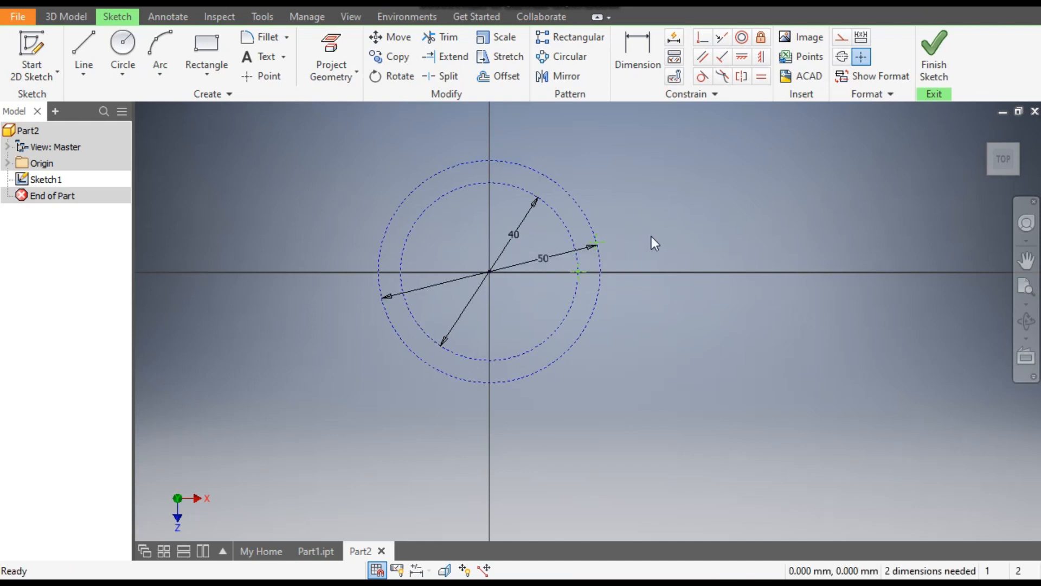
Apply horizontal constraints aligning the two sketch points with each other and with the origin
{"action": "left_click", "coordinate": [745, 60]}
{"action": "left_click", "coordinate": [578, 272]}
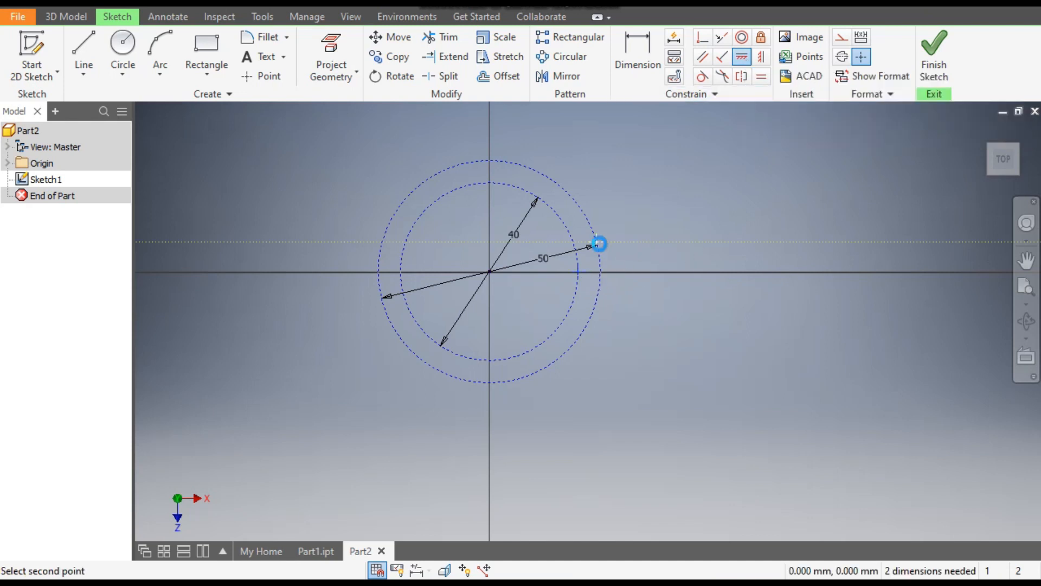
{"action": "left_click", "coordinate": [599, 245]}
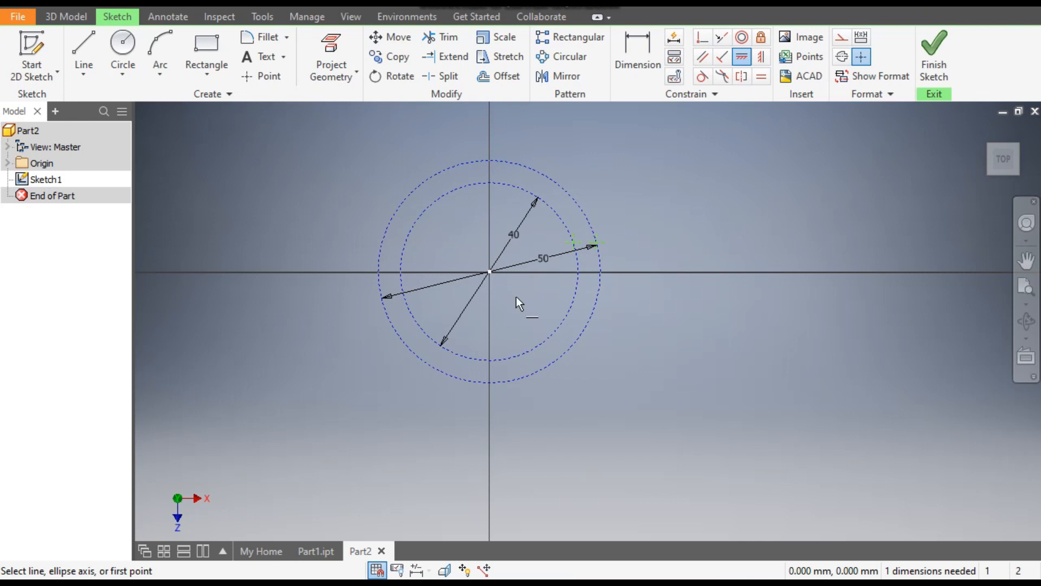
{"action": "left_click", "coordinate": [573, 243]}
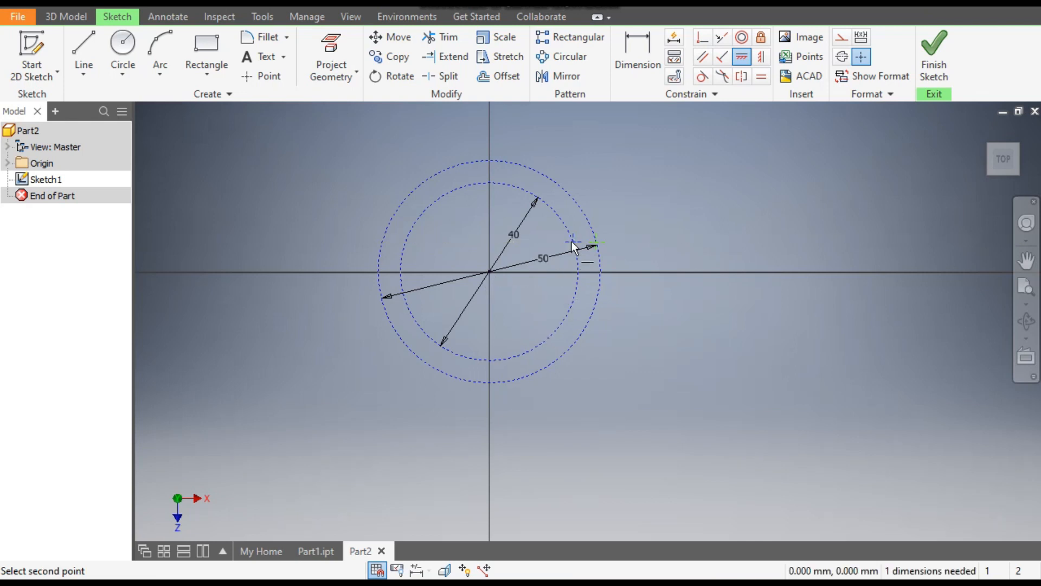
{"action": "left_click", "coordinate": [489, 273]}
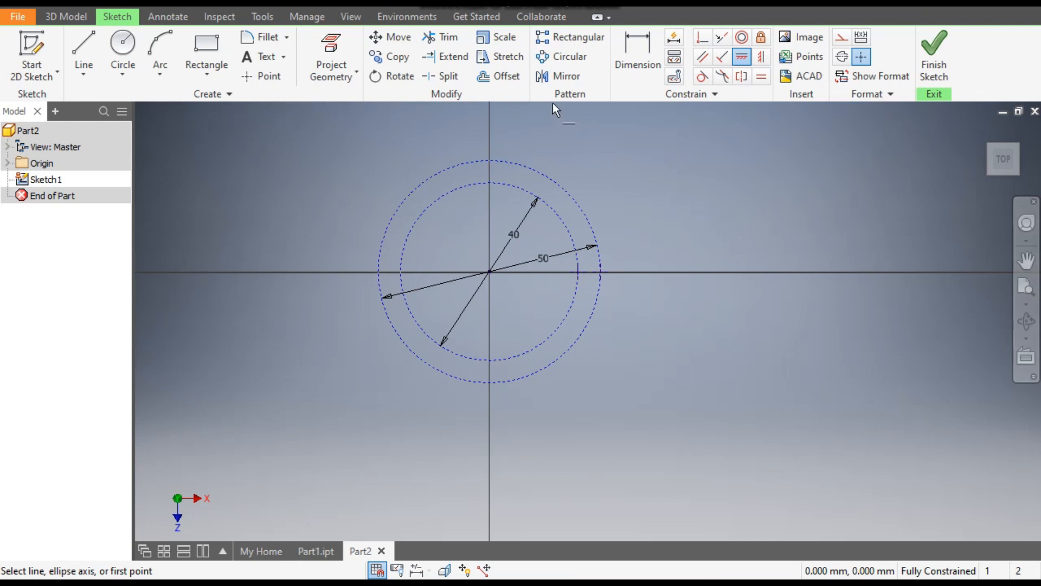
Pattern both sketch points circularly about the circles' centre with 10 instances over 360 degrees and finish the sketch
{"action": "left_click", "coordinate": [561, 60]}
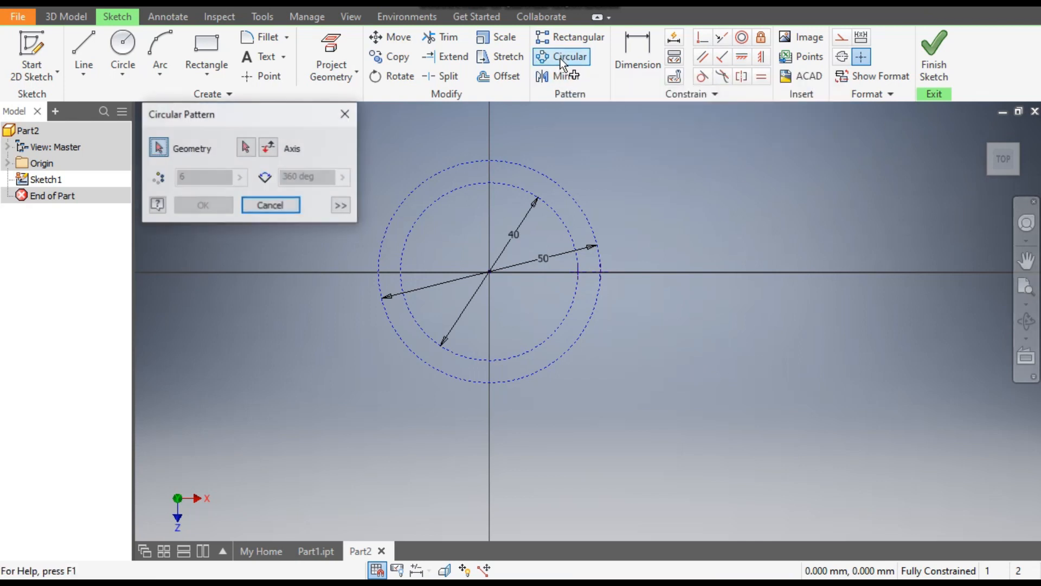
{"action": "left_click", "coordinate": [577, 274]}
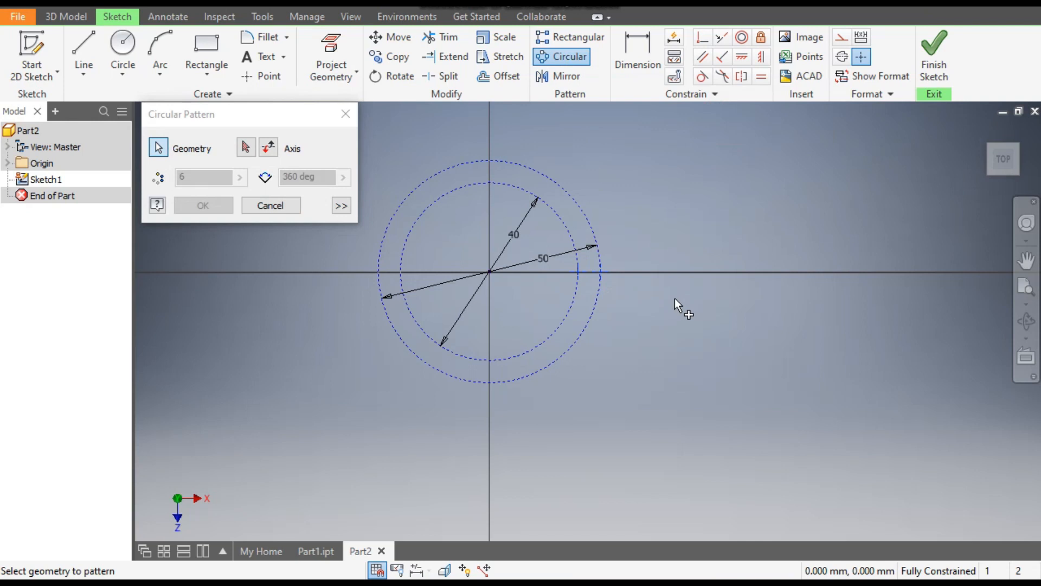
{"action": "left_click", "coordinate": [246, 149]}
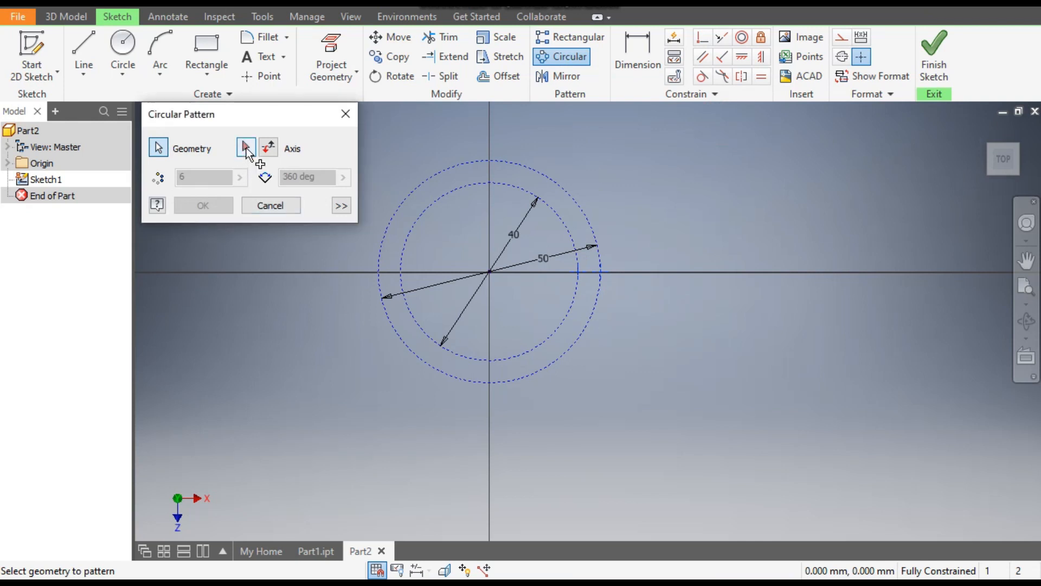
{"action": "left_click", "coordinate": [455, 186]}
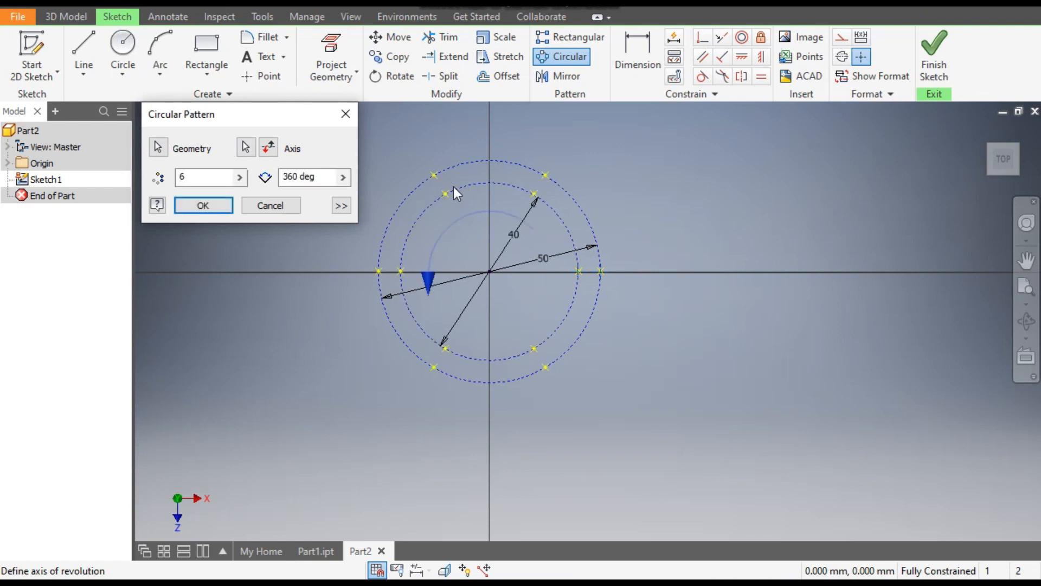
{"action": "double_click", "coordinate": [184, 177]}
{"action": "type", "text": "10"}
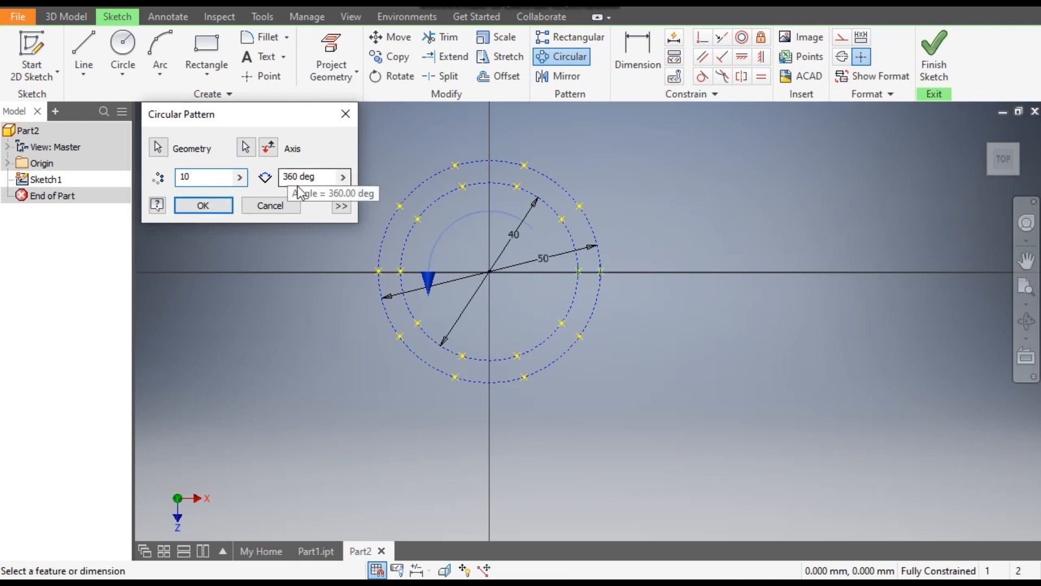
{"action": "left_click", "coordinate": [209, 206]}
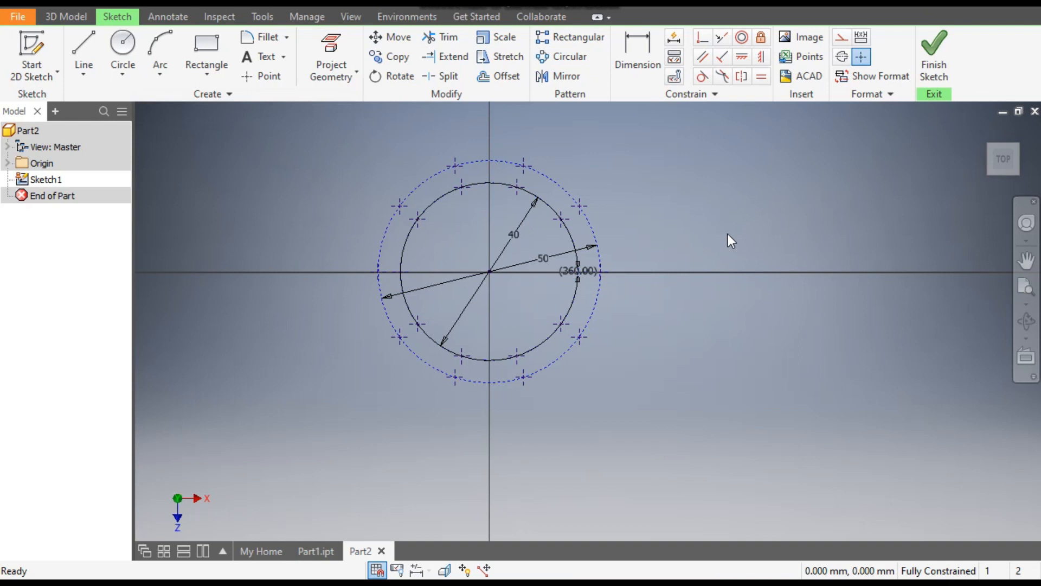
{"action": "left_click", "coordinate": [932, 57]}
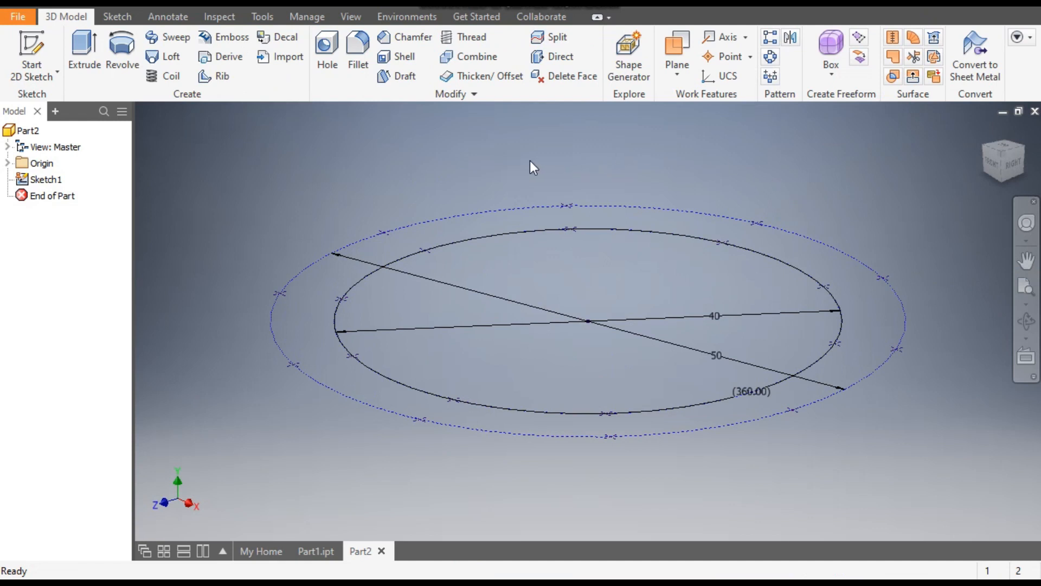
Create a work plane offset 5 mm from the origin XZ plane
{"action": "left_click", "coordinate": [675, 77]}
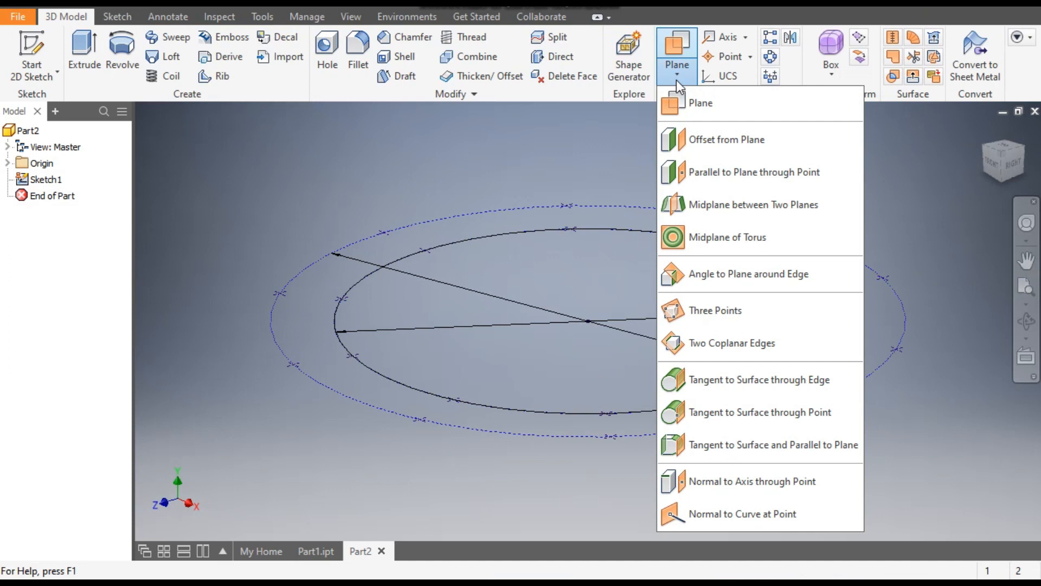
{"action": "left_click", "coordinate": [697, 145]}
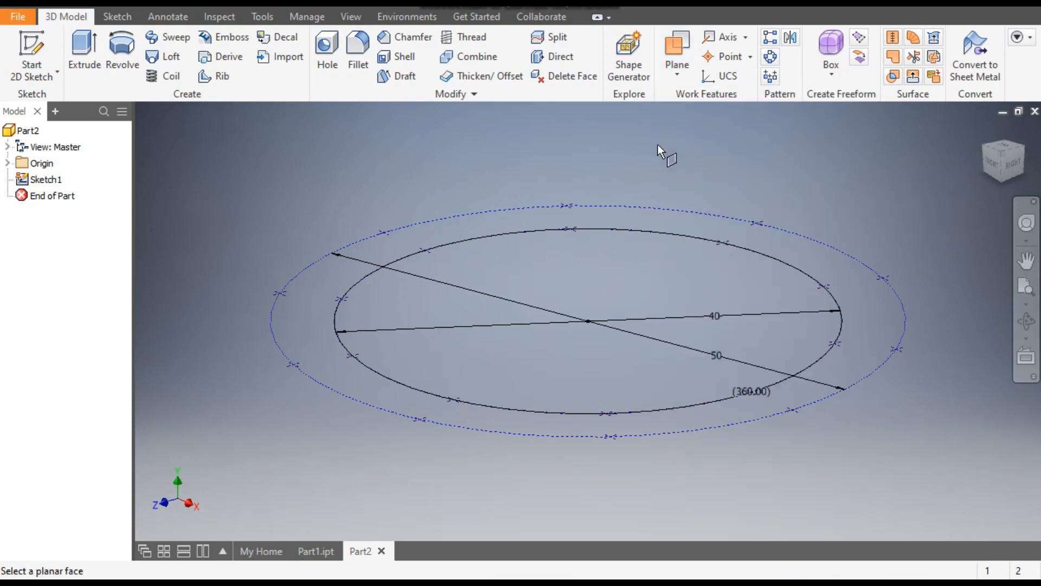
{"action": "left_click", "coordinate": [8, 164]}
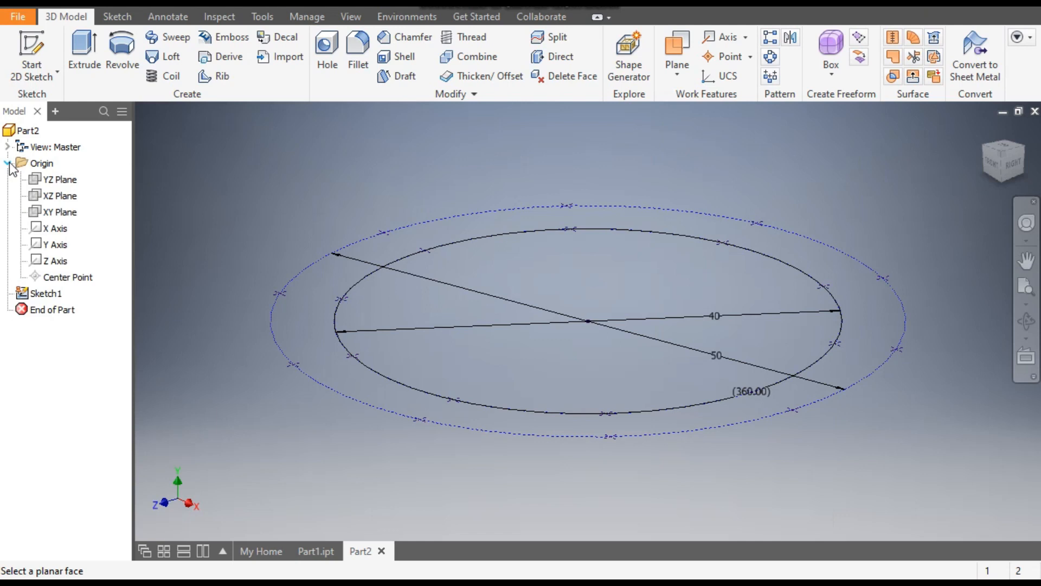
{"action": "left_click", "coordinate": [49, 199]}
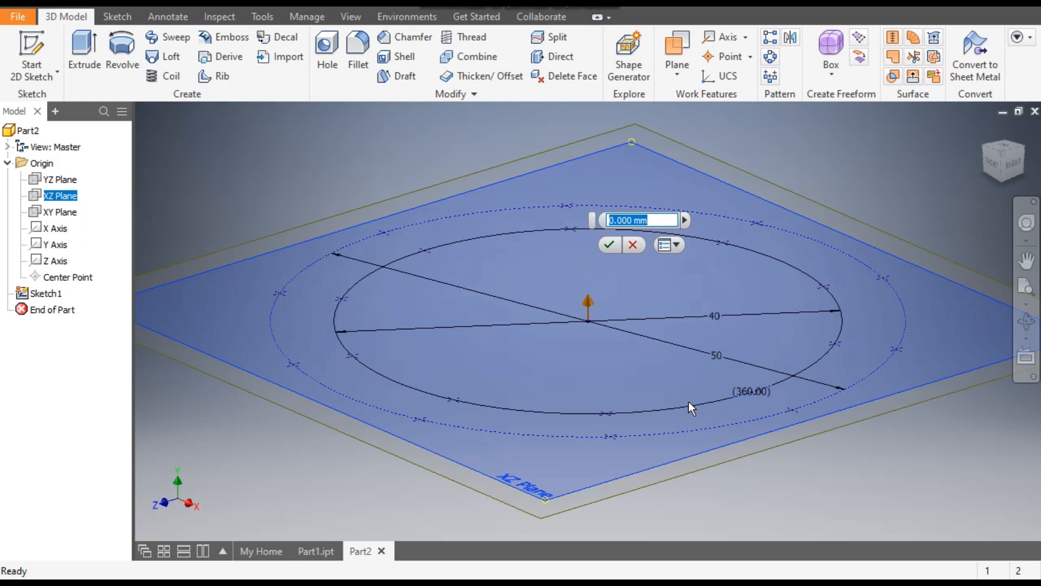
{"action": "type", "text": "5"}
{"action": "scroll", "coordinate": [754, 480], "scroll_direction": "up", "scroll_amount": 3}
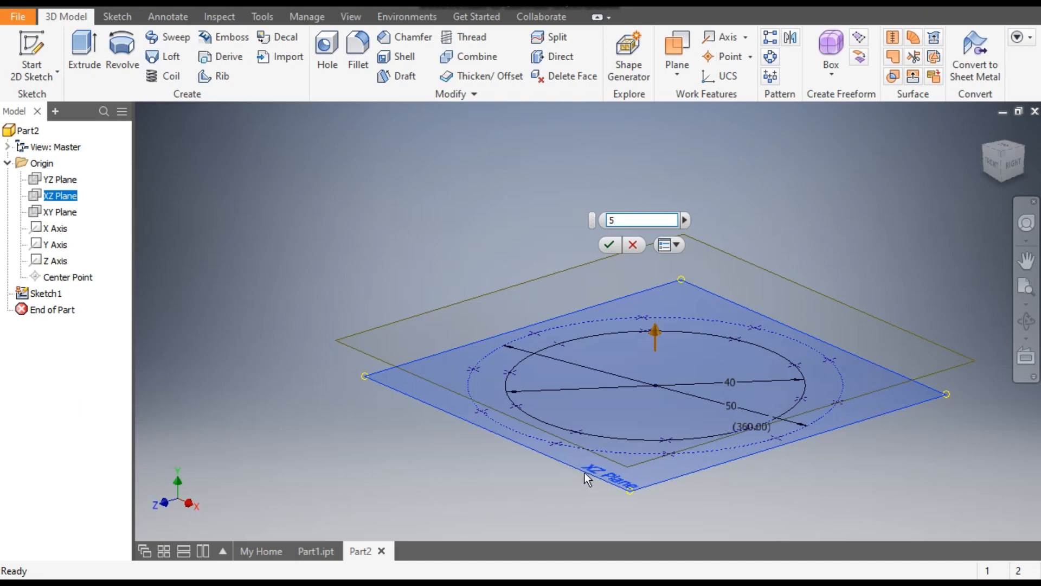
{"action": "left_click", "coordinate": [608, 250]}
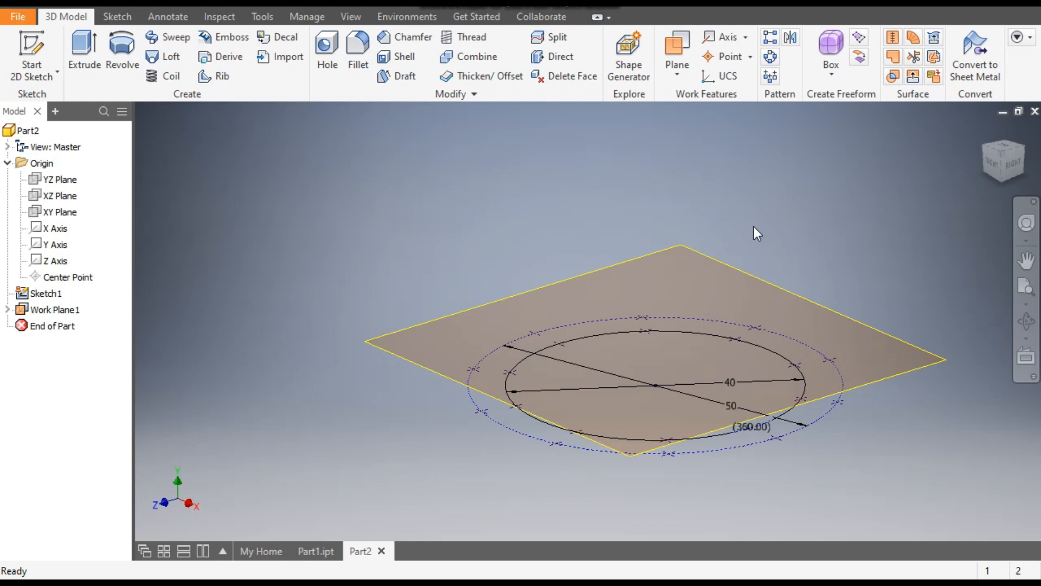
Sketch on the offset work plane, projecting all ten patterned points of the outer circle onto it, and finish the sketch
{"action": "left_click", "coordinate": [707, 259]}
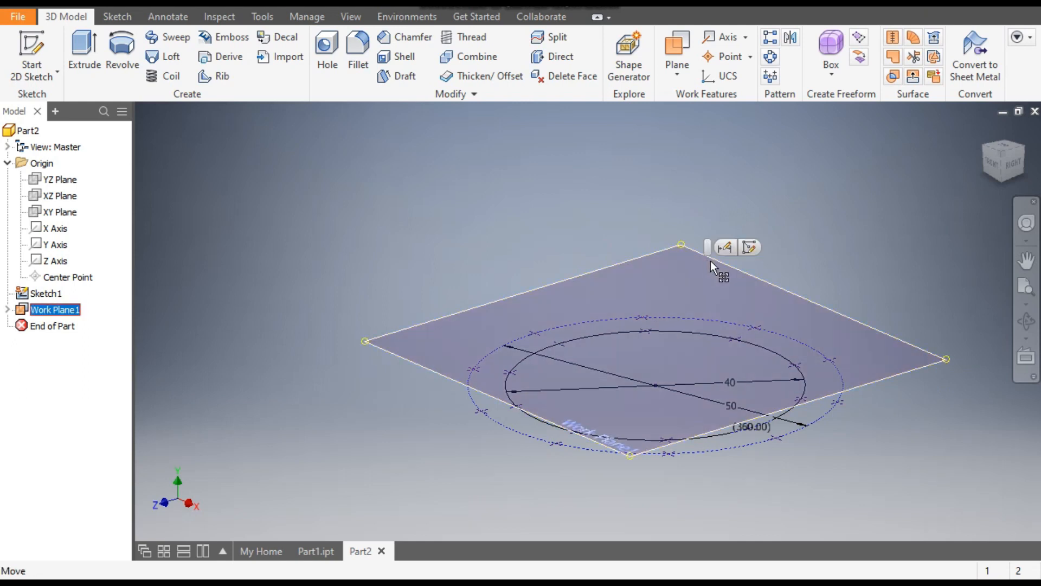
{"action": "left_click", "coordinate": [751, 248]}
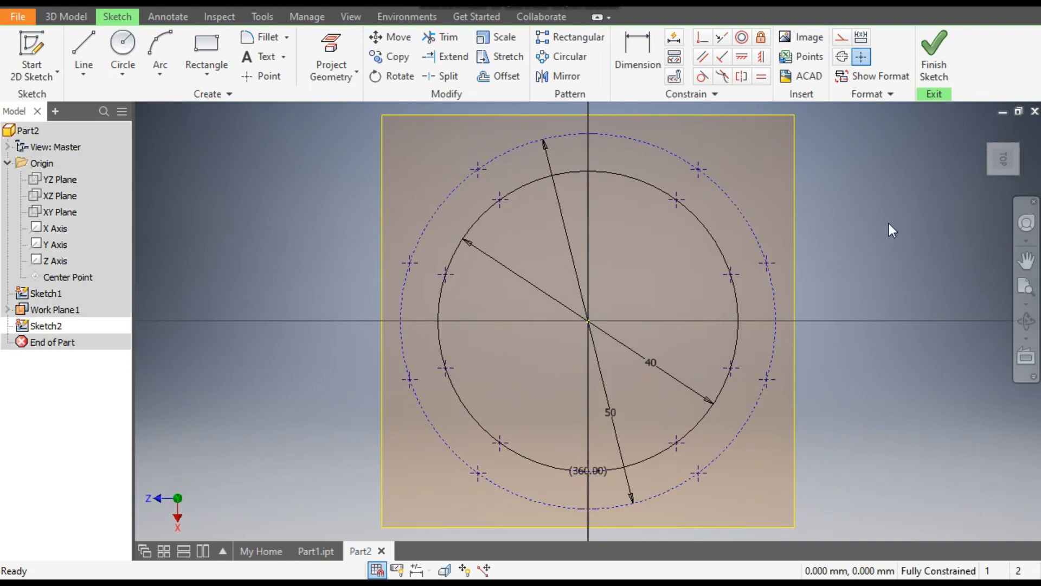
{"action": "left_click", "coordinate": [340, 44]}
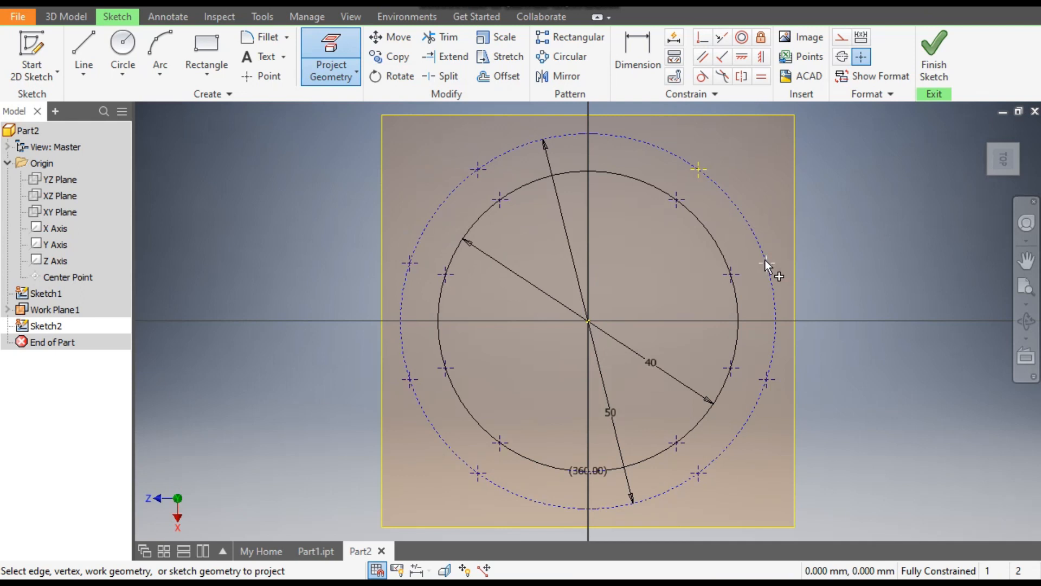
{"action": "left_click", "coordinate": [698, 475]}
{"action": "left_click", "coordinate": [478, 473]}
{"action": "left_click", "coordinate": [410, 379]}
{"action": "left_click", "coordinate": [410, 263]}
{"action": "left_click", "coordinate": [473, 170]}
{"action": "left_click", "coordinate": [933, 44]}
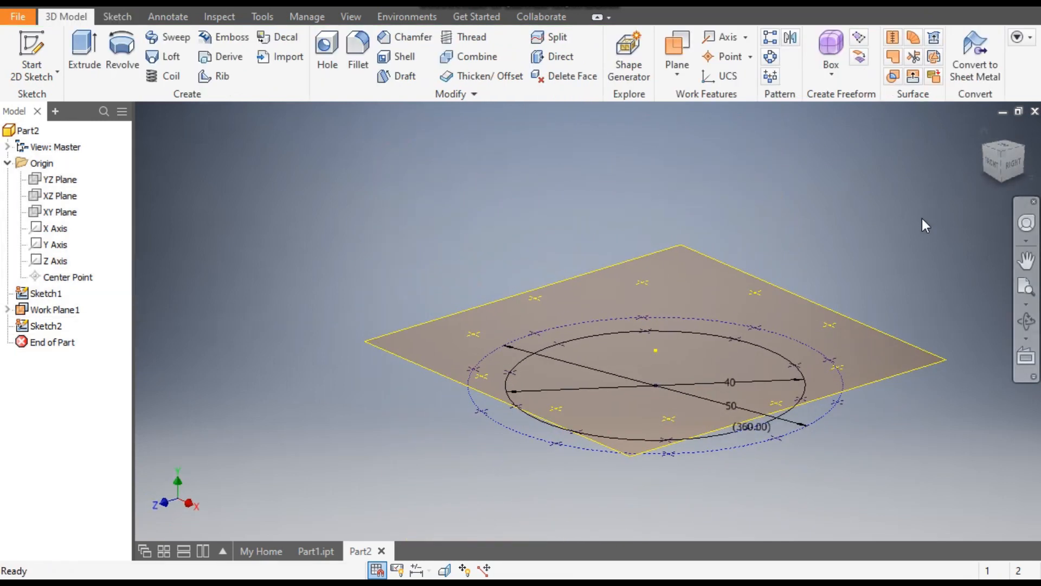
In a new 3D sketch, begin an interpolation spline through four neighbouring outer positions, alternating work-plane and base-circle points, starting on the work plane
{"action": "left_click", "coordinate": [999, 155]}
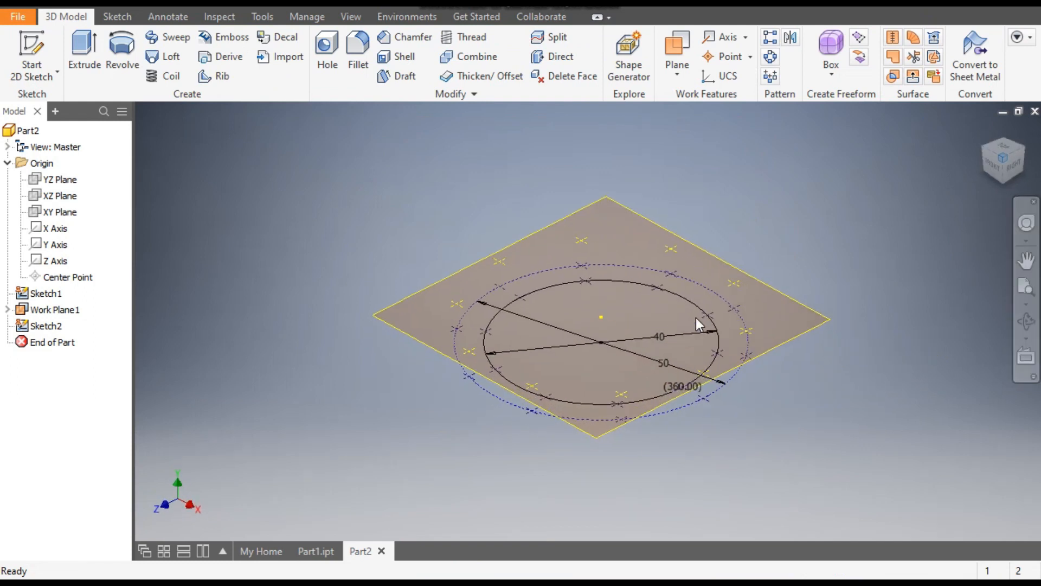
{"action": "scroll", "coordinate": [578, 289], "scroll_direction": "down", "scroll_amount": 3}
{"action": "middle_click_drag", "start_coordinate": [922, 193], "coordinate": [880, 196]}
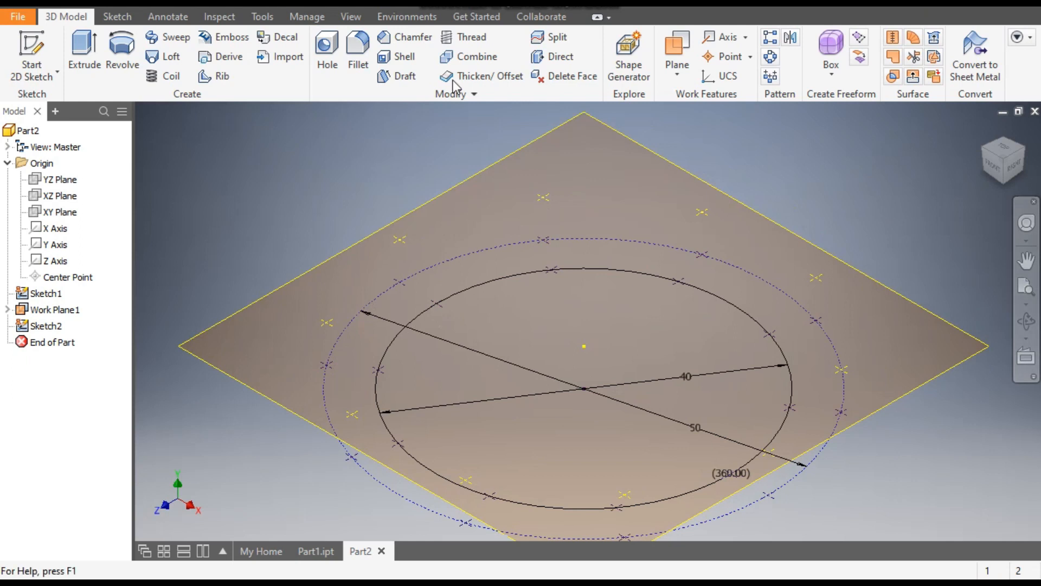
{"action": "left_click", "coordinate": [38, 77]}
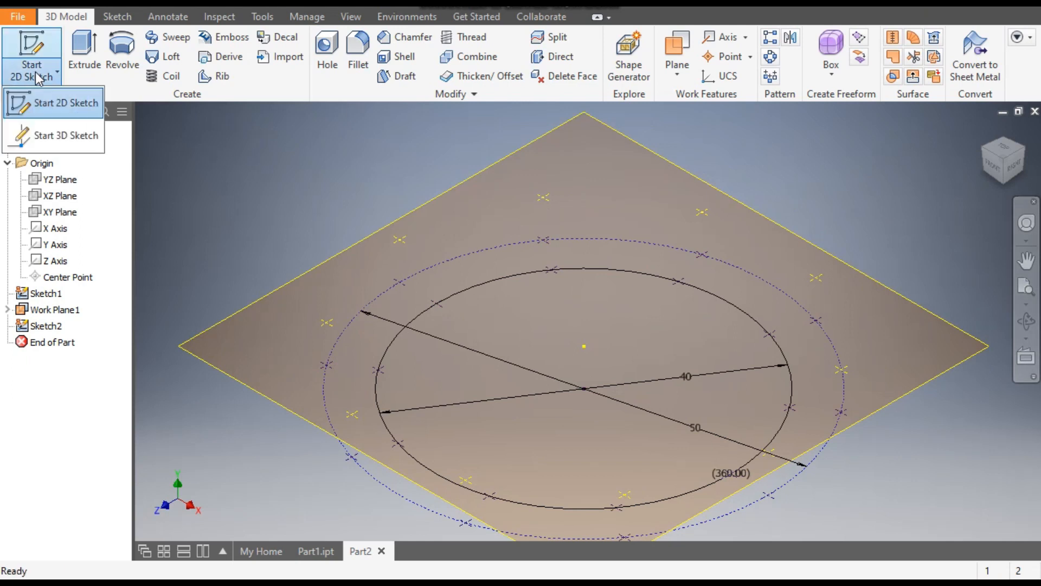
{"action": "left_click", "coordinate": [75, 144]}
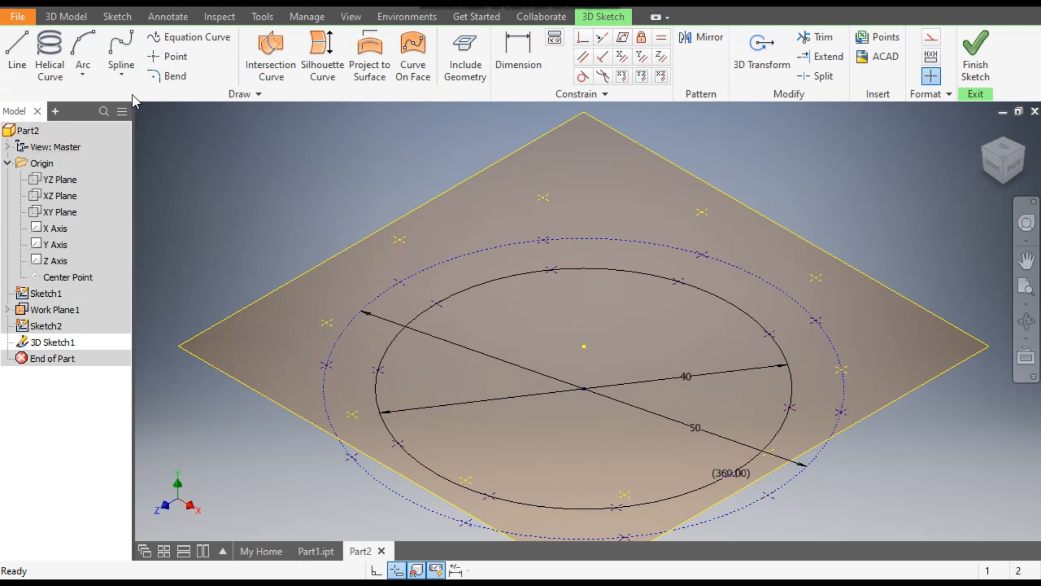
{"action": "left_click", "coordinate": [122, 76]}
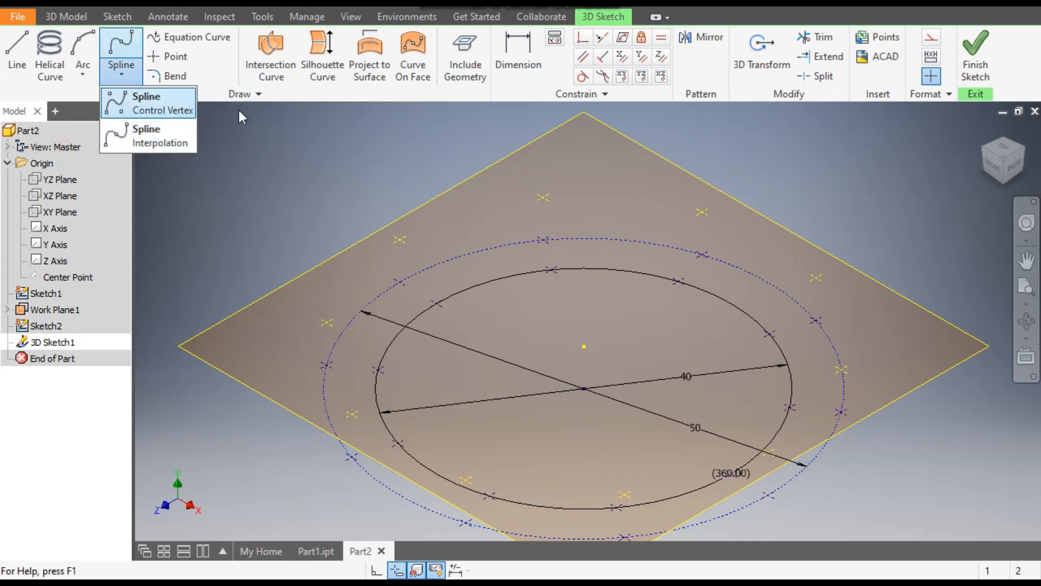
{"action": "left_click", "coordinate": [155, 143]}
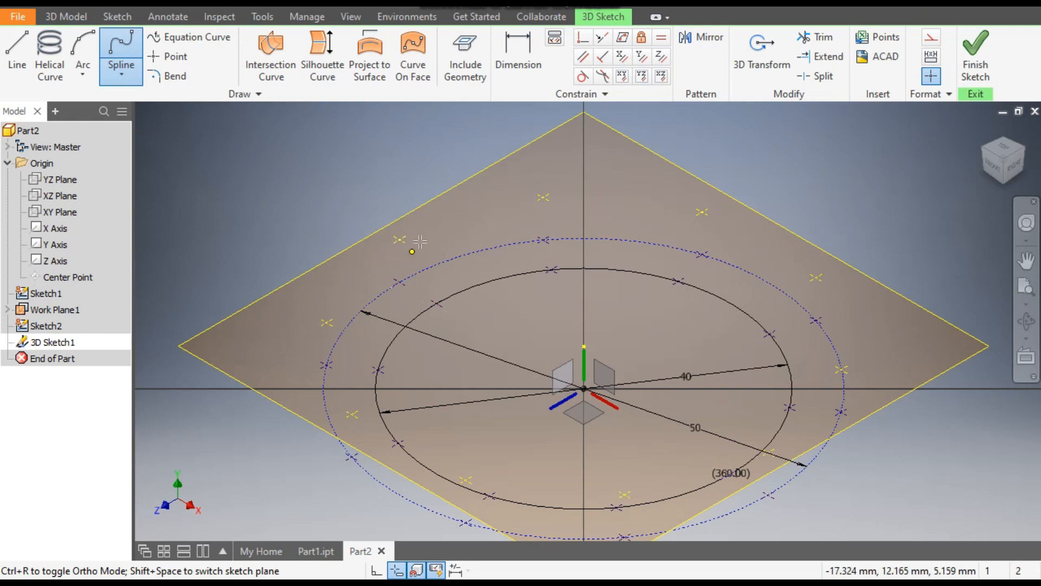
{"action": "left_click", "coordinate": [400, 239]}
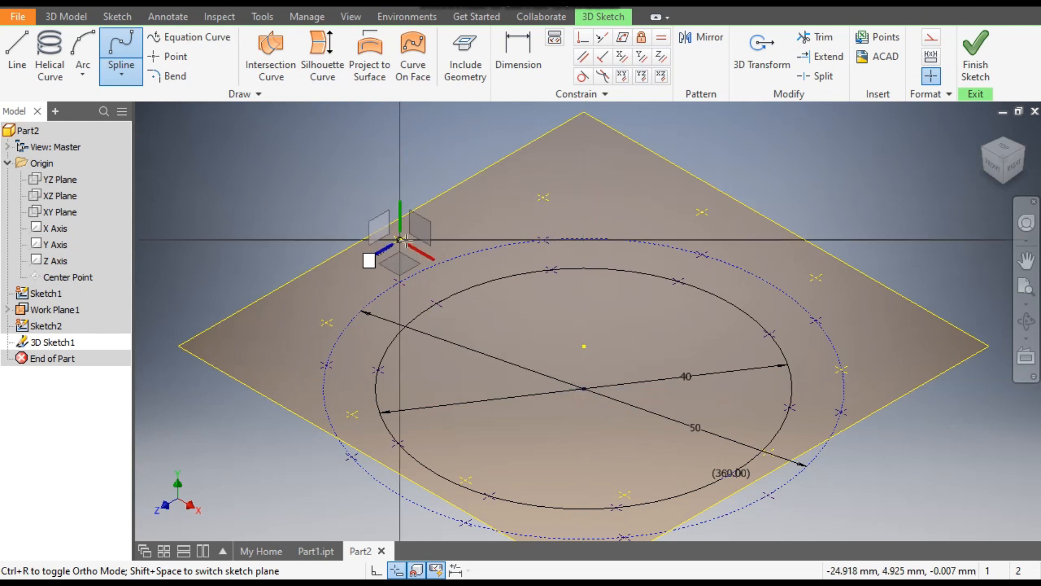
{"action": "left_click", "coordinate": [544, 239]}
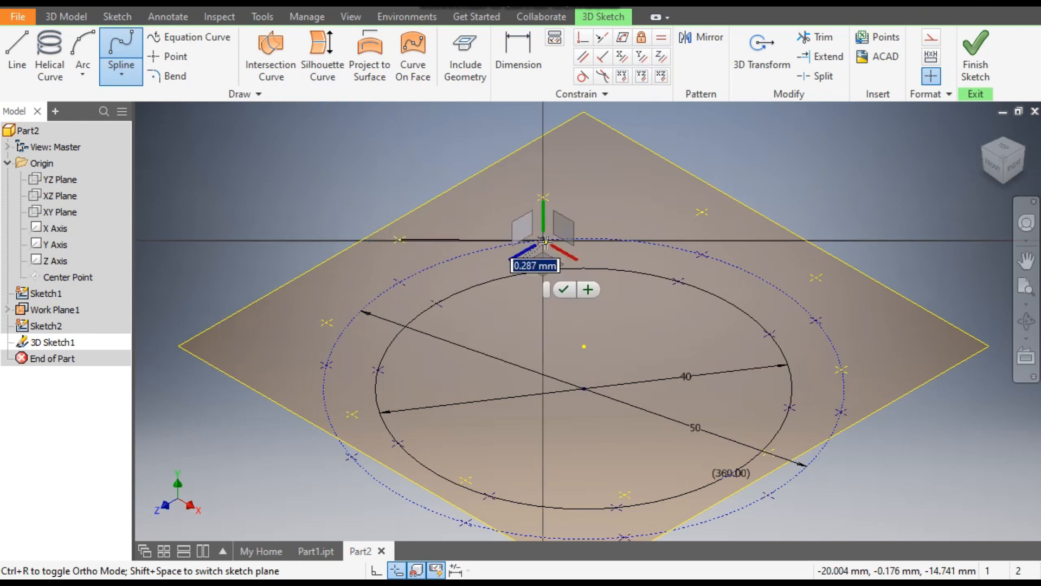
{"action": "left_click", "coordinate": [702, 211]}
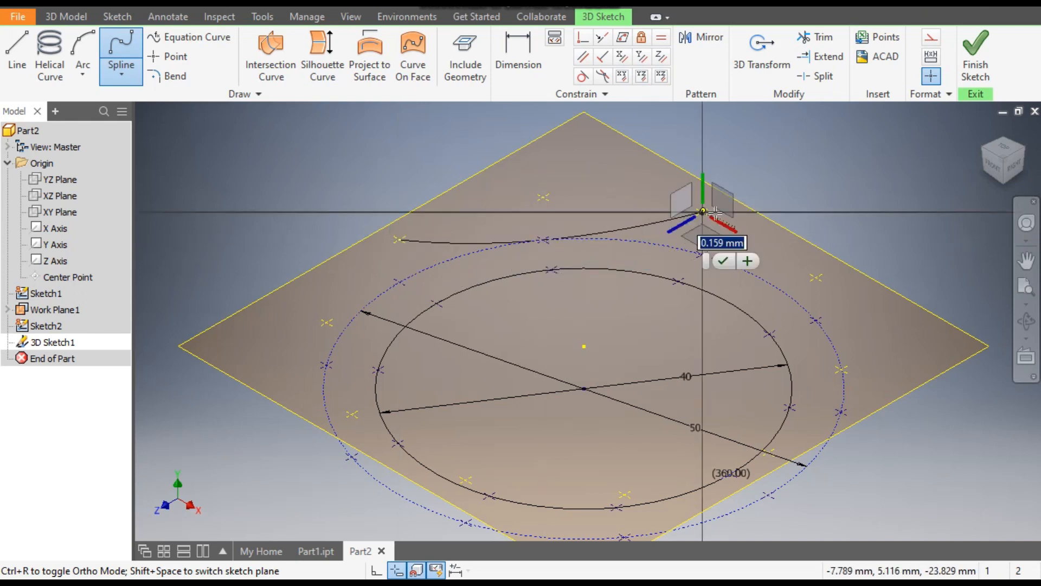
{"action": "left_click", "coordinate": [816, 320]}
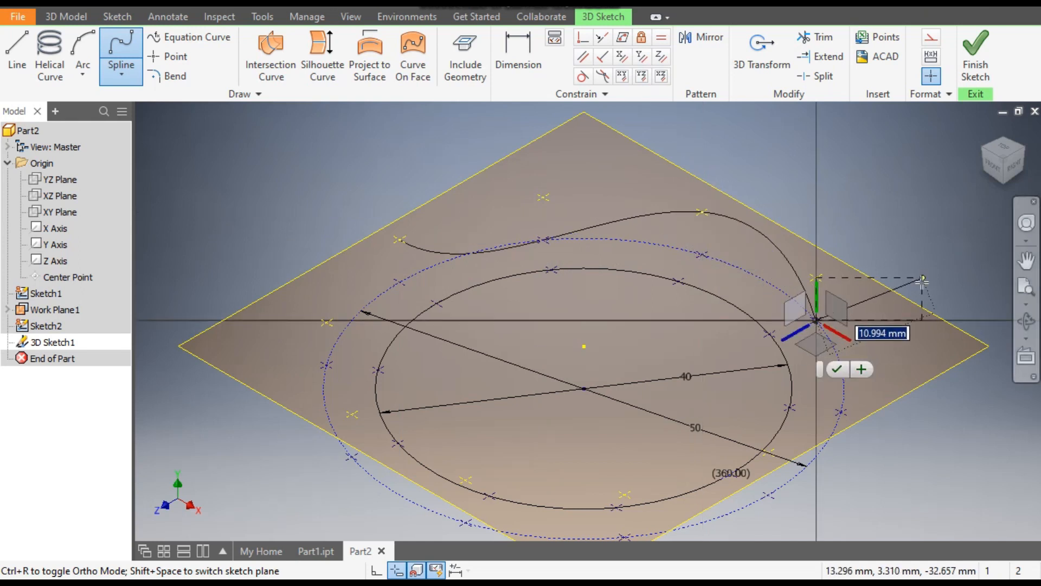
Continue the spline around the ring through the next work-plane point and the following base-circle point
{"action": "left_click", "coordinate": [1002, 162]}
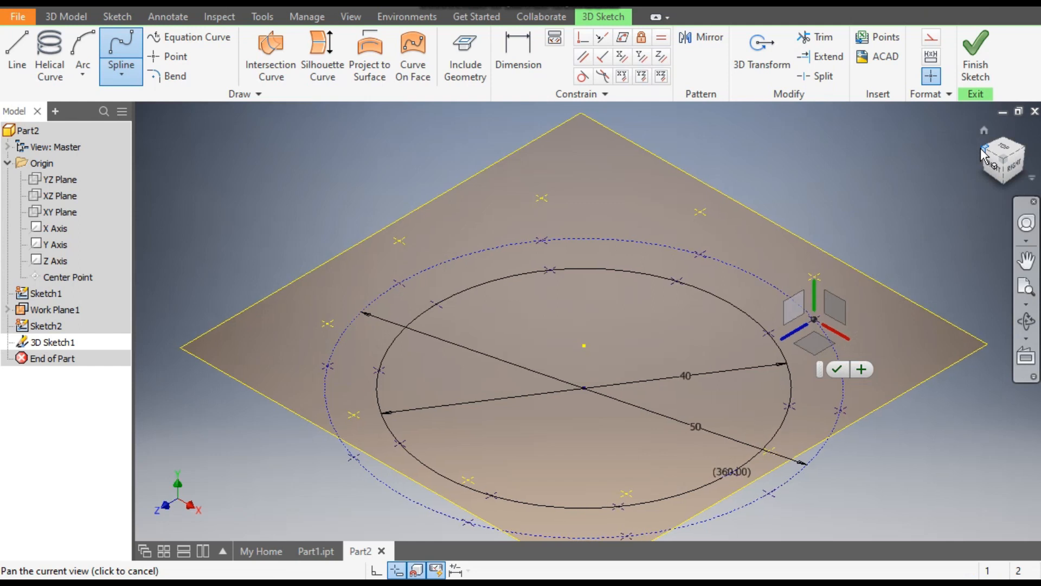
{"action": "scroll", "coordinate": [539, 244], "scroll_direction": "up", "scroll_amount": 4}
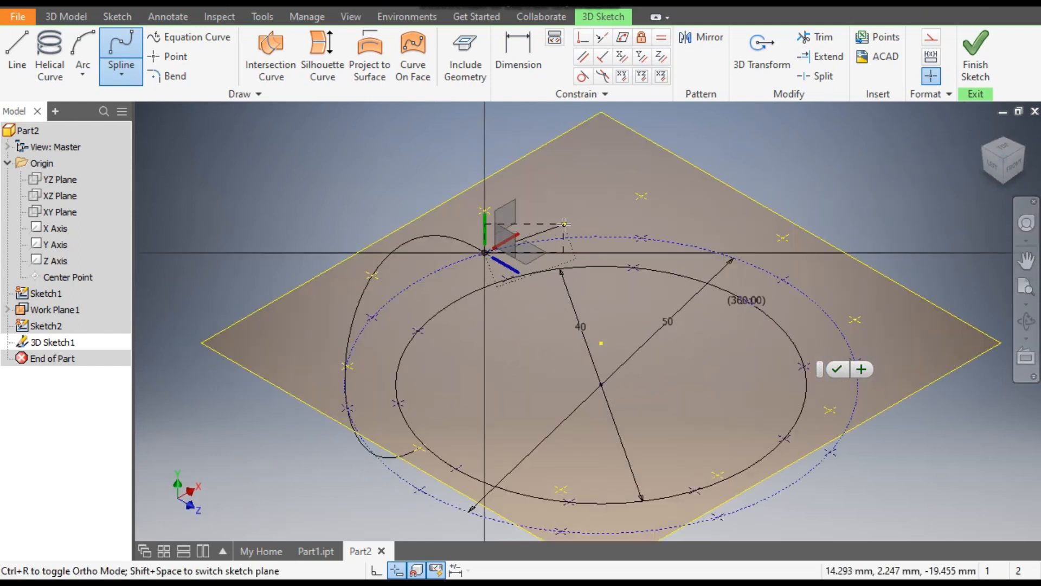
{"action": "scroll", "coordinate": [539, 244], "scroll_direction": "down", "scroll_amount": 3}
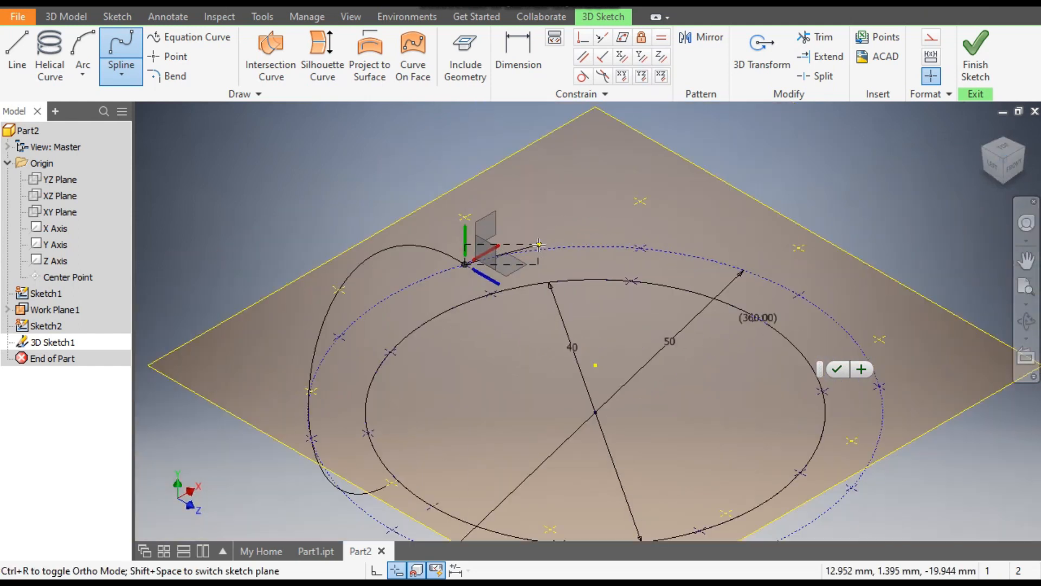
{"action": "left_click", "coordinate": [642, 201]}
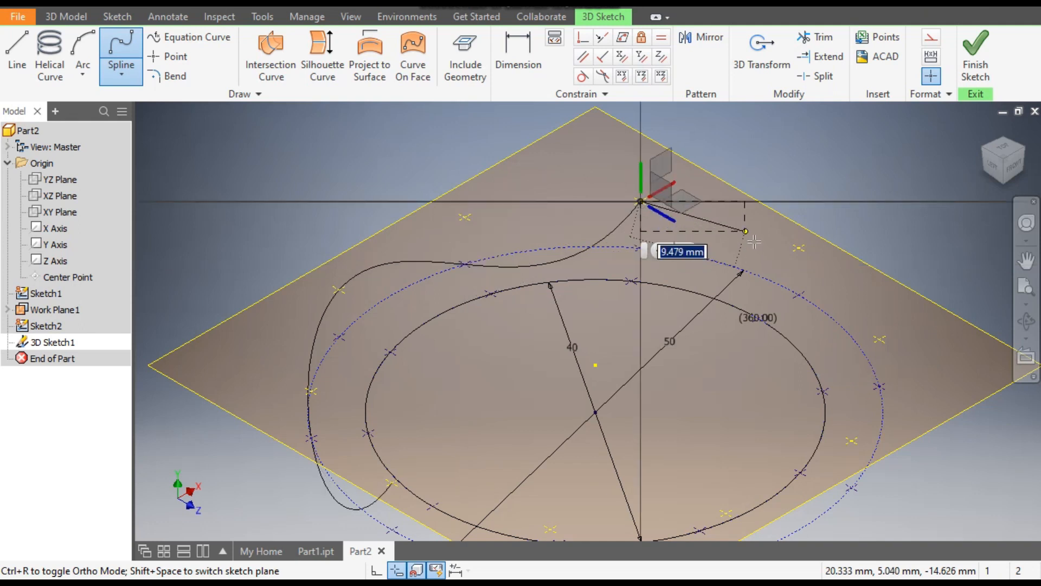
{"action": "left_click", "coordinate": [800, 295]}
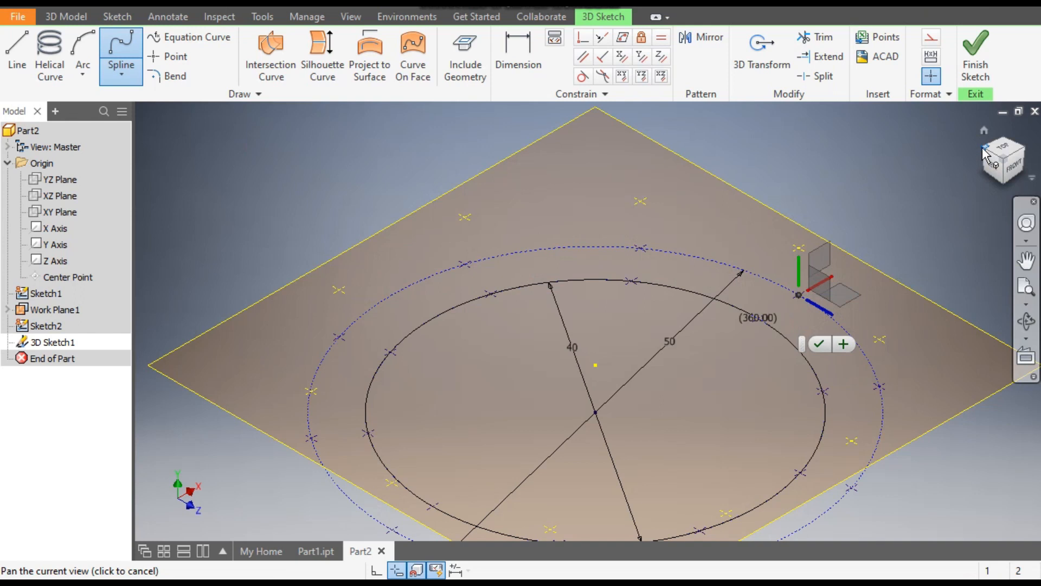
Extend the spline through three more outer positions: a work-plane point, a base-circle point and another work-plane point
{"action": "left_click", "coordinate": [985, 155]}
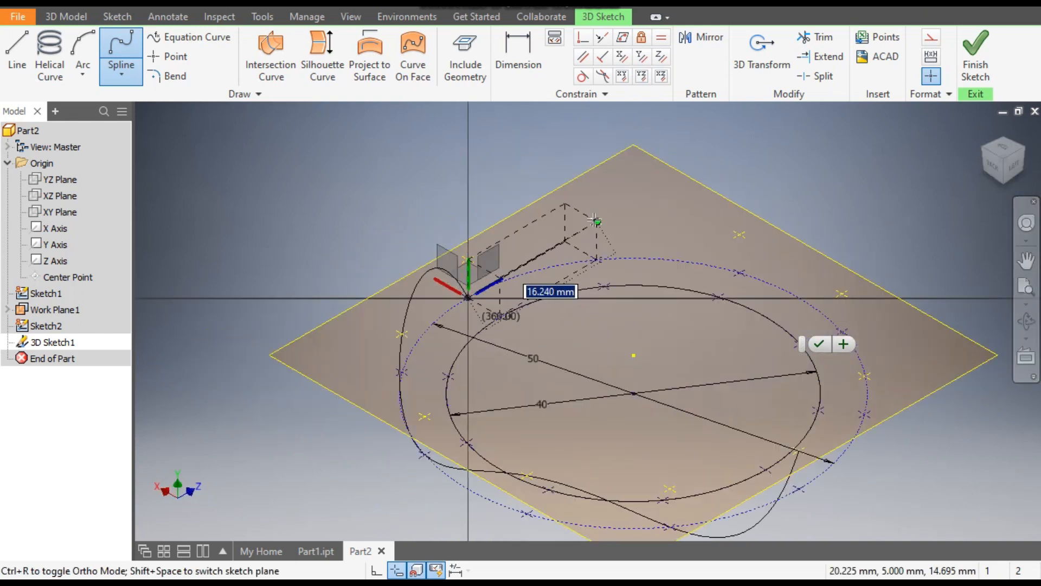
{"action": "left_click", "coordinate": [596, 219]}
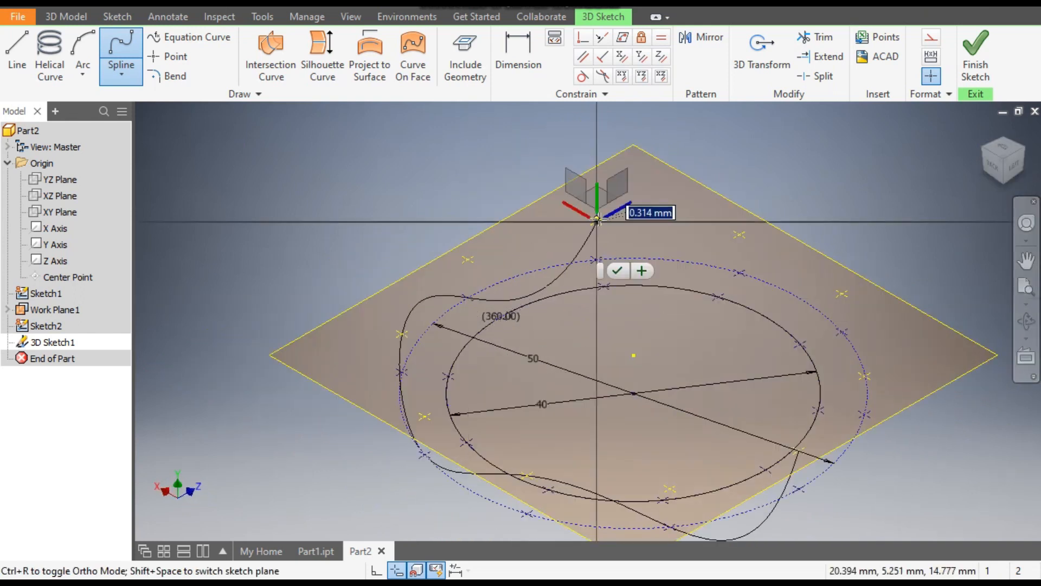
{"action": "left_click", "coordinate": [741, 272]}
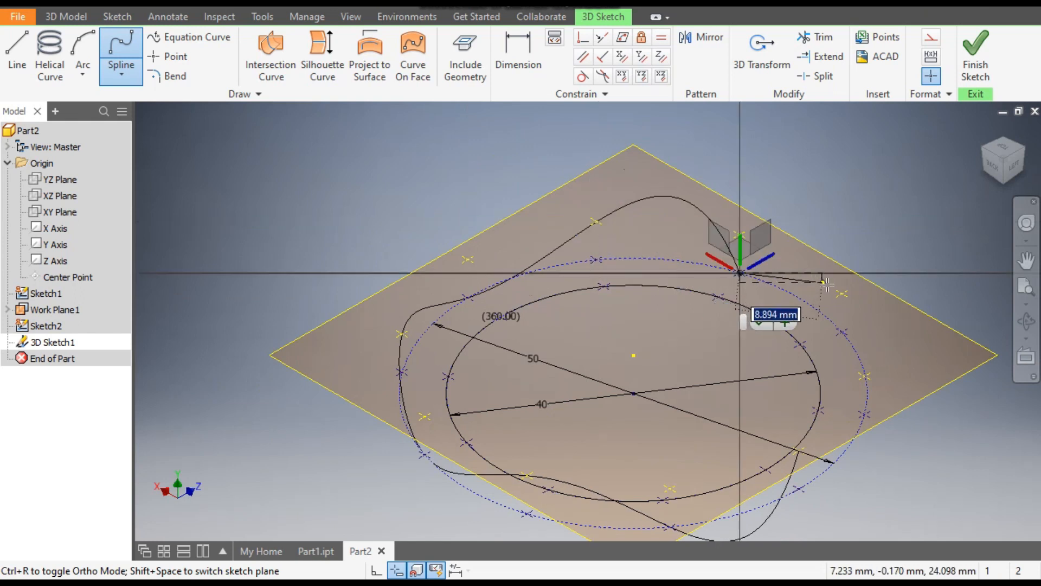
{"action": "left_click", "coordinate": [843, 293]}
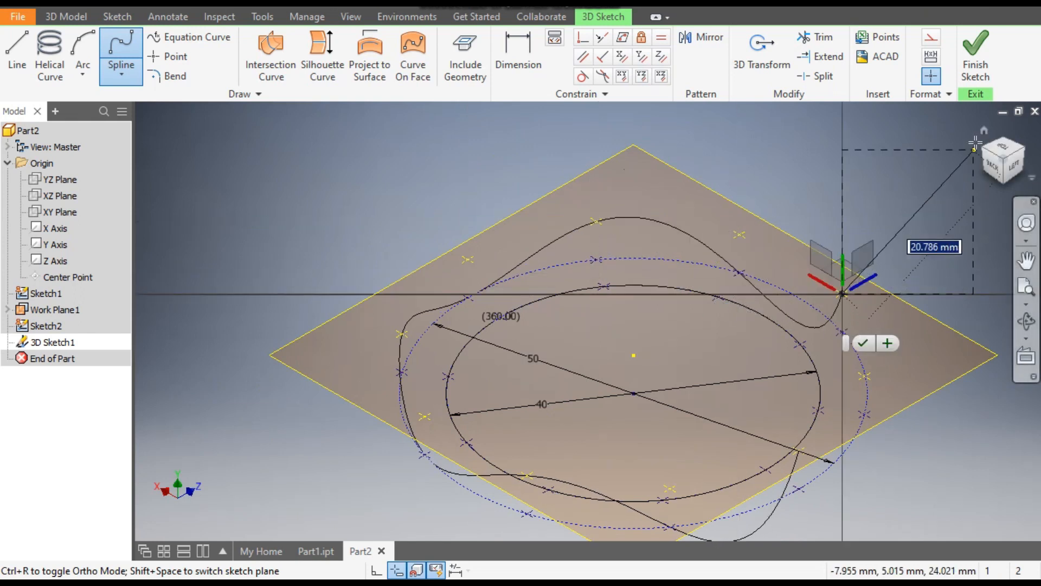
Run the spline through the last base-circle point, close it at its starting work-plane point, and finish the 3D sketch
{"action": "left_click", "coordinate": [985, 156]}
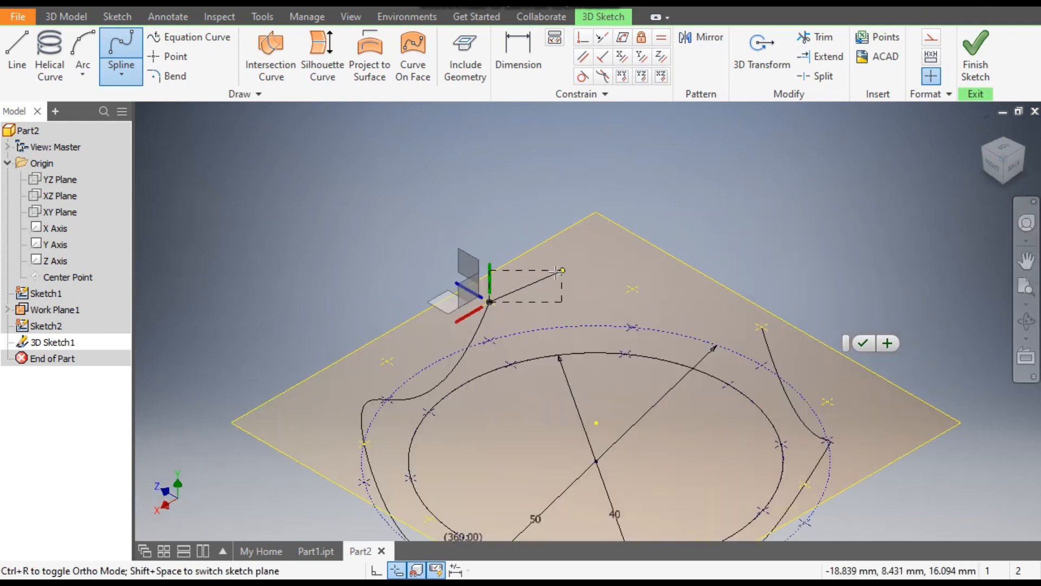
{"action": "left_click", "coordinate": [632, 327]}
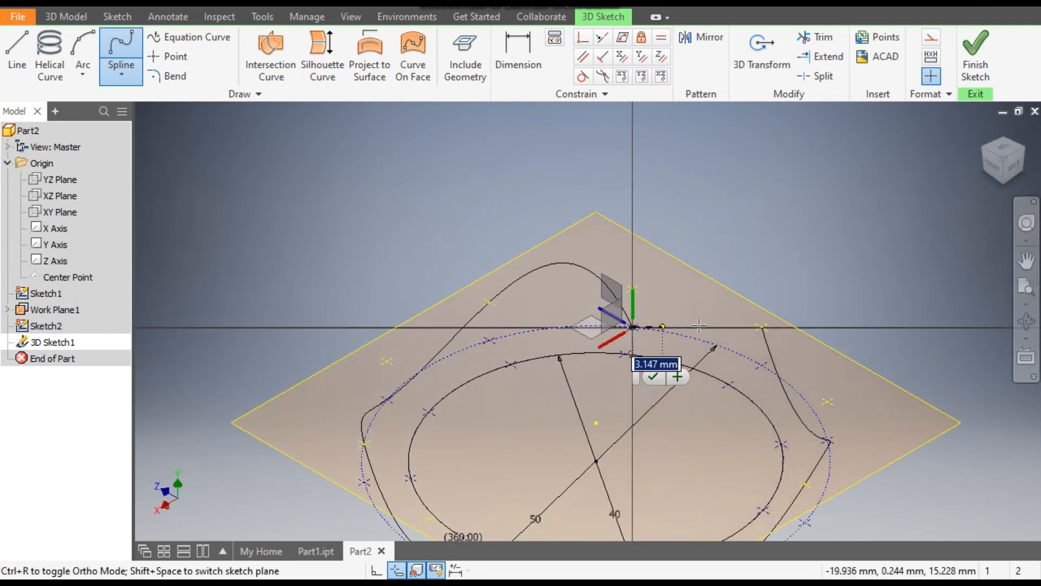
{"action": "left_click", "coordinate": [763, 326]}
{"action": "scroll", "coordinate": [717, 220], "scroll_direction": "up", "scroll_amount": 3}
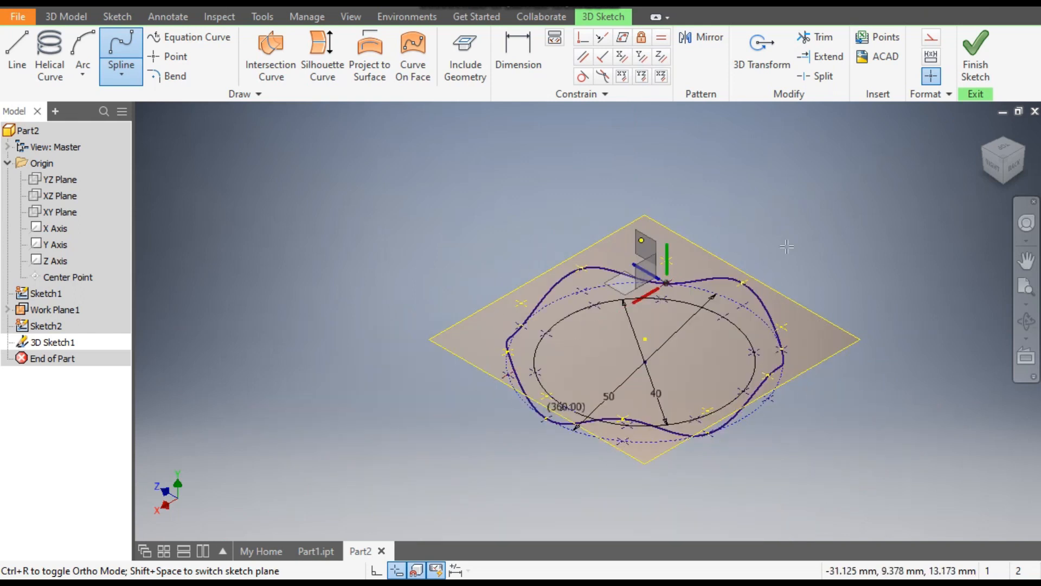
{"action": "left_click", "coordinate": [984, 54]}
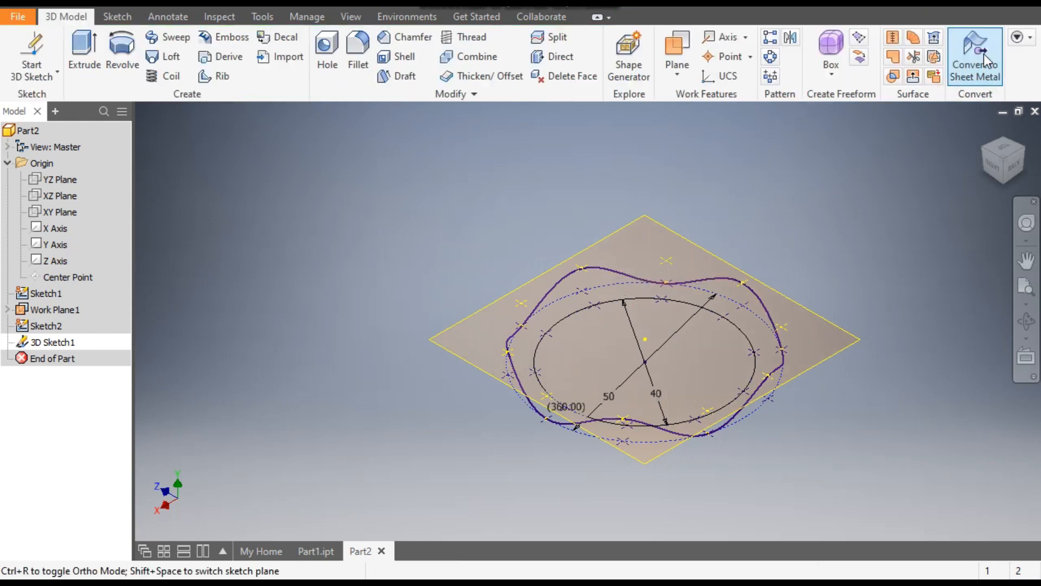
{"action": "left_click", "coordinate": [1005, 148]}
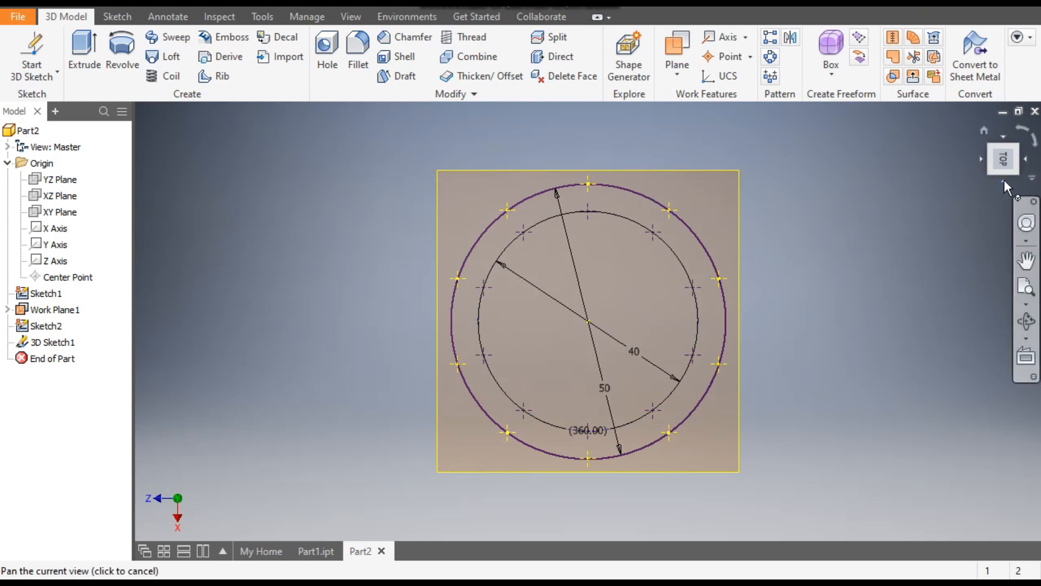
{"action": "left_click", "coordinate": [1004, 180]}
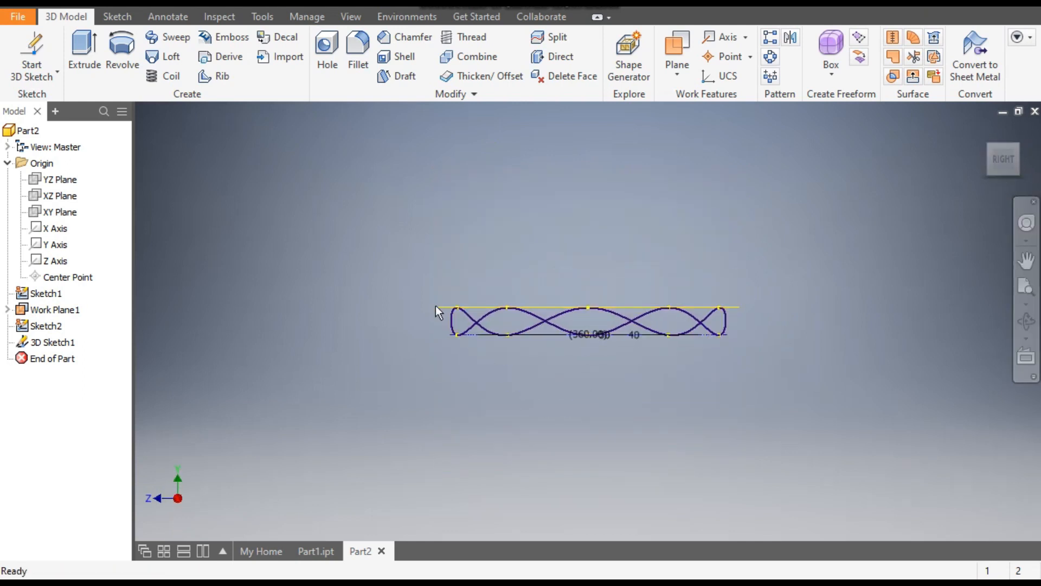
Examine the closed wavy spline from the side and in the isometric view
{"action": "scroll", "coordinate": [436, 307], "scroll_direction": "up", "scroll_amount": 3}
{"action": "scroll", "coordinate": [731, 354], "scroll_direction": "down", "scroll_amount": 2}
{"action": "middle_click_drag", "start_coordinate": [731, 355], "coordinate": [662, 360]}
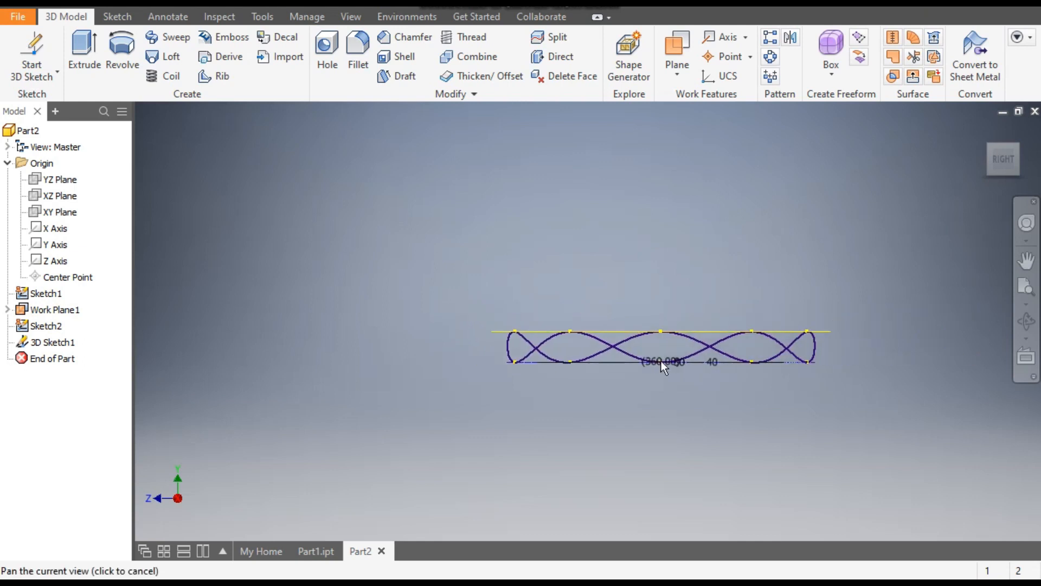
{"action": "scroll", "coordinate": [662, 360], "scroll_direction": "up", "scroll_amount": 3}
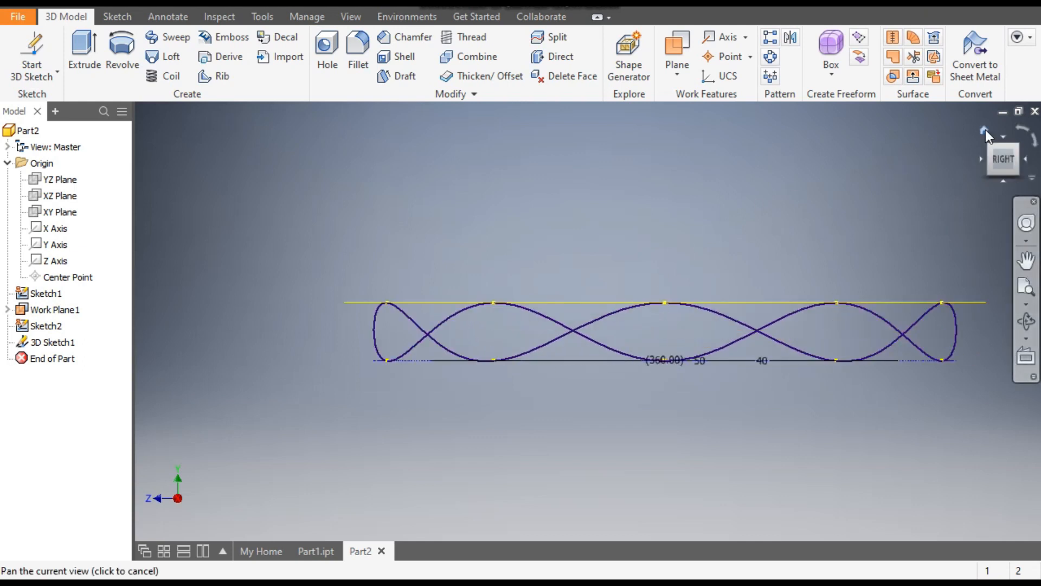
{"action": "left_click", "coordinate": [985, 129]}
{"action": "middle_click_drag", "start_coordinate": [877, 202], "coordinate": [886, 217]}
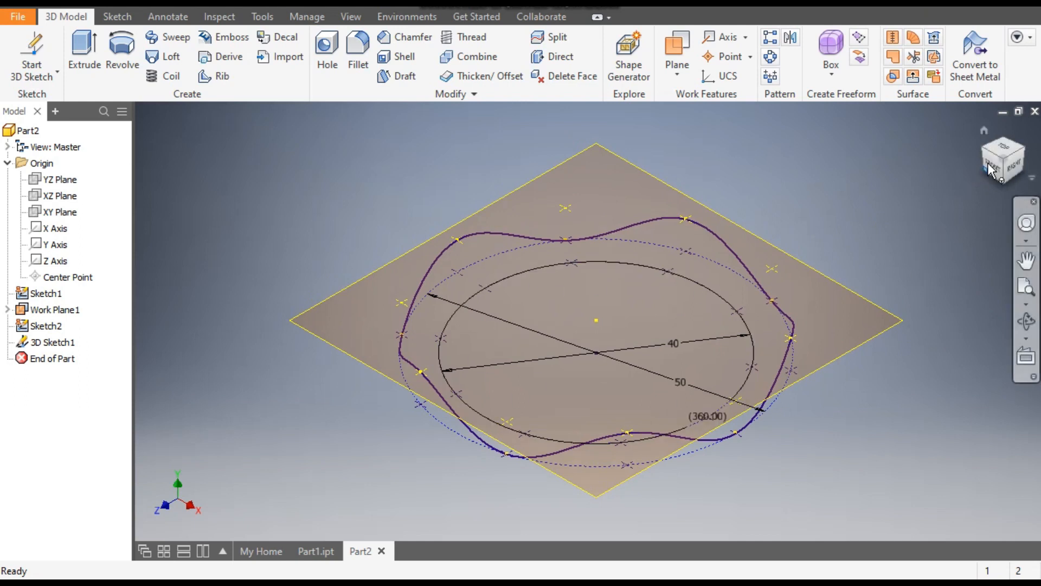
In a new 2D sketch on the offset work plane, project the ten inner-circle points and finish the sketch
{"action": "left_click", "coordinate": [1005, 152]}
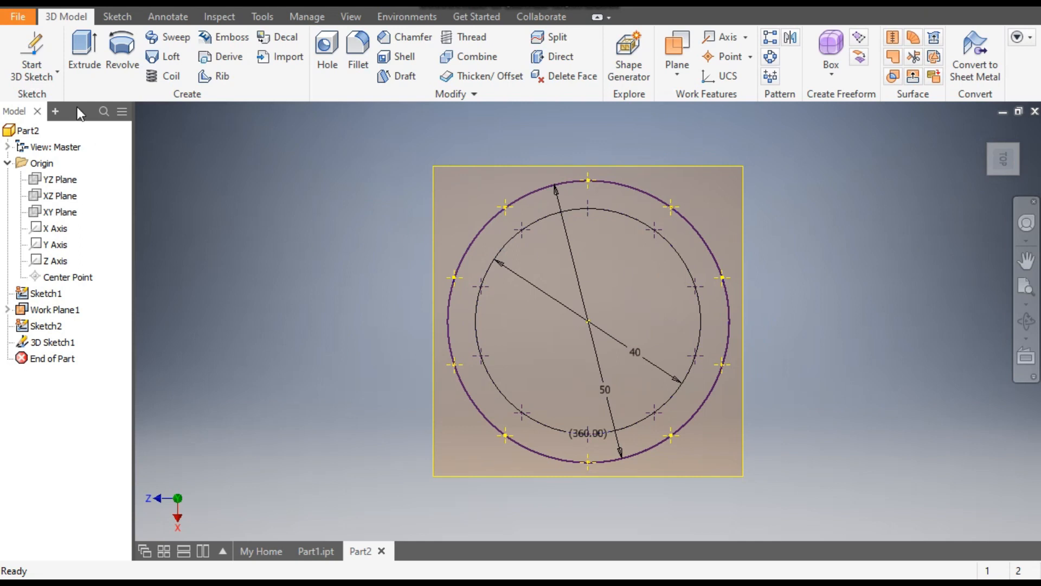
{"action": "left_click", "coordinate": [52, 79]}
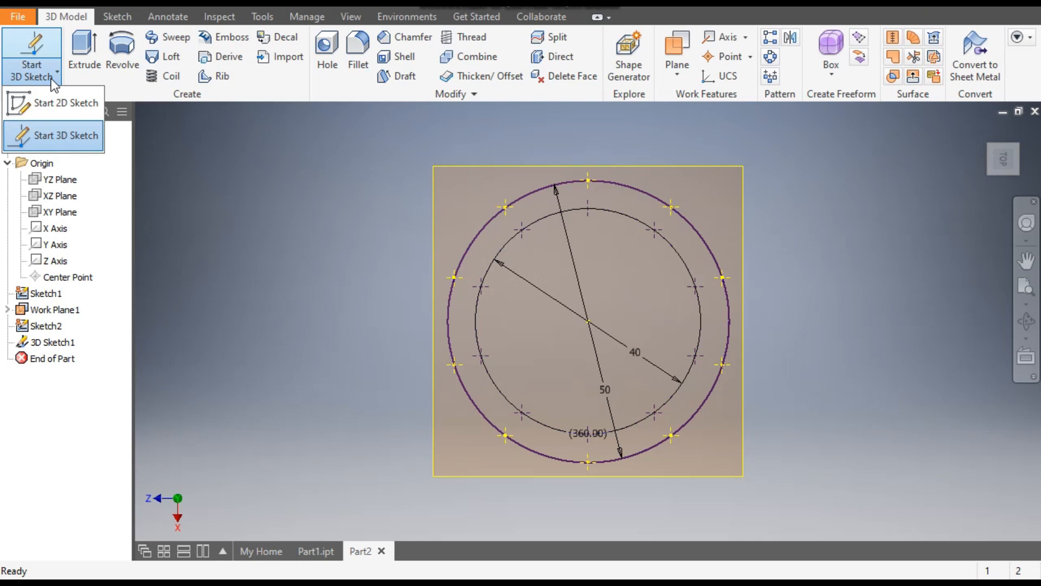
{"action": "left_click", "coordinate": [51, 101]}
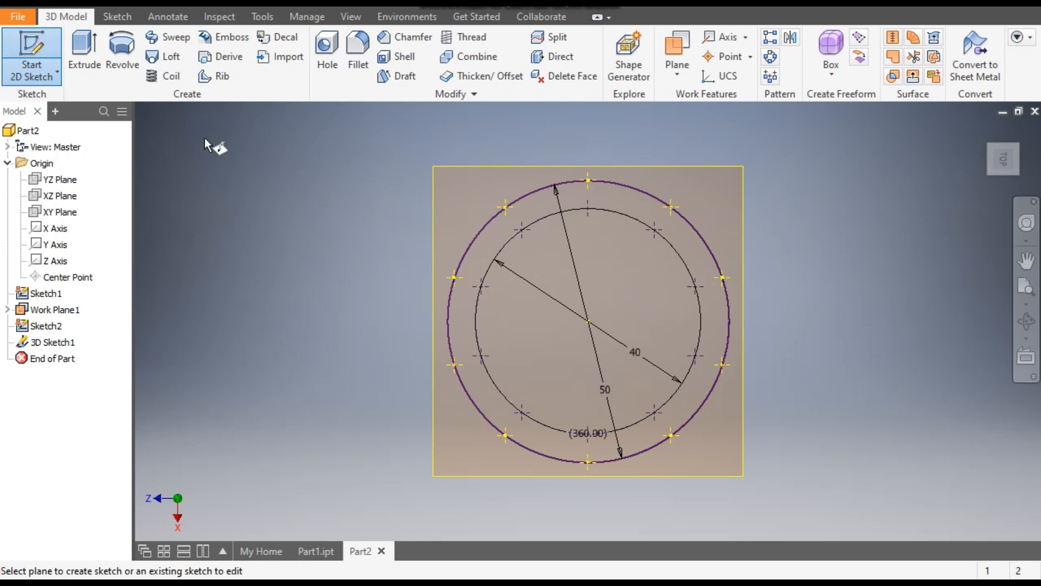
{"action": "left_click", "coordinate": [743, 197]}
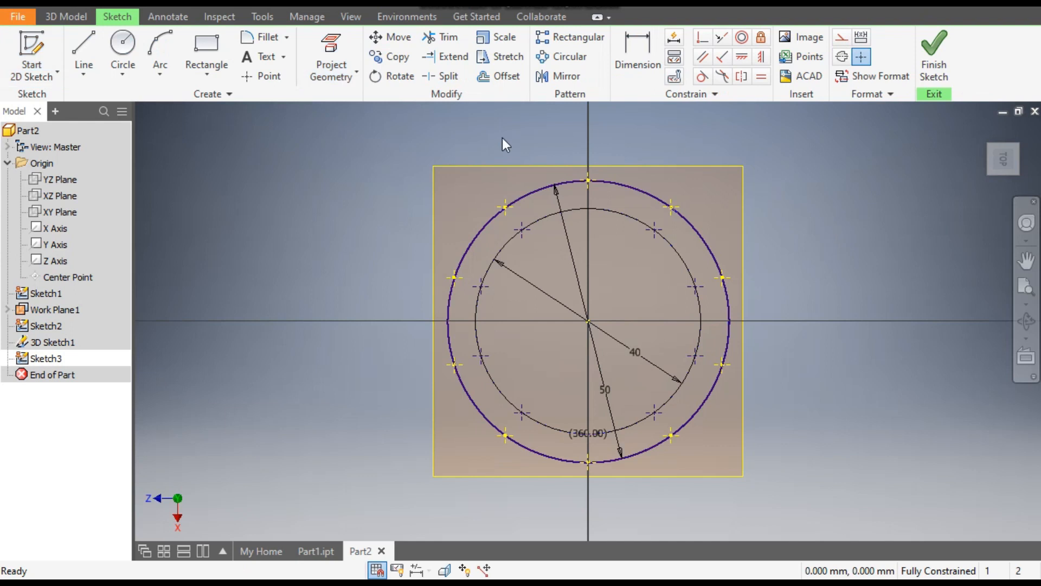
{"action": "left_click", "coordinate": [336, 52]}
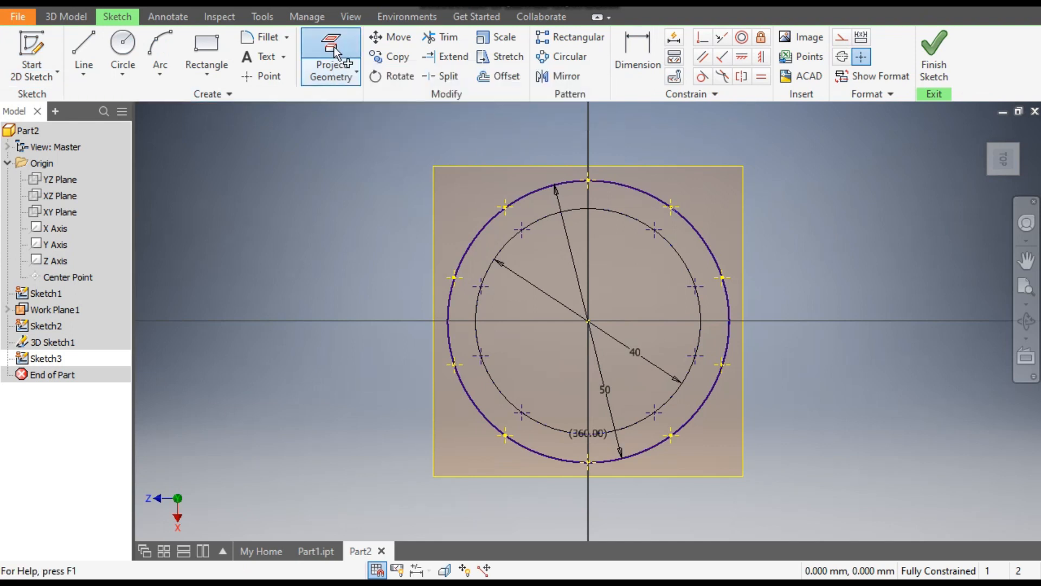
{"action": "left_click", "coordinate": [523, 230]}
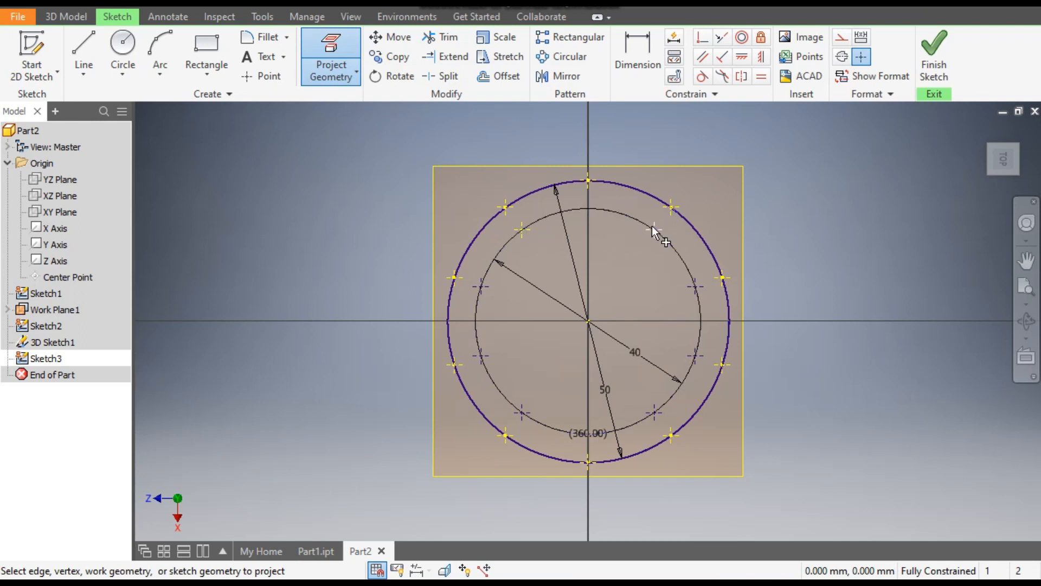
{"action": "left_click", "coordinate": [588, 210]}
{"action": "left_click", "coordinate": [697, 355]}
{"action": "left_click", "coordinate": [654, 413]}
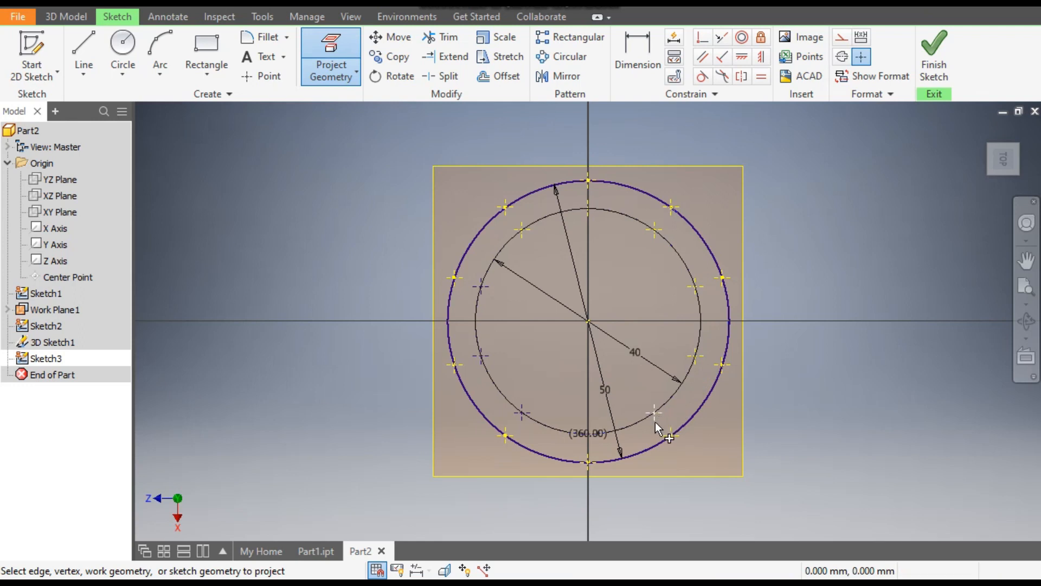
{"action": "left_click", "coordinate": [520, 413]}
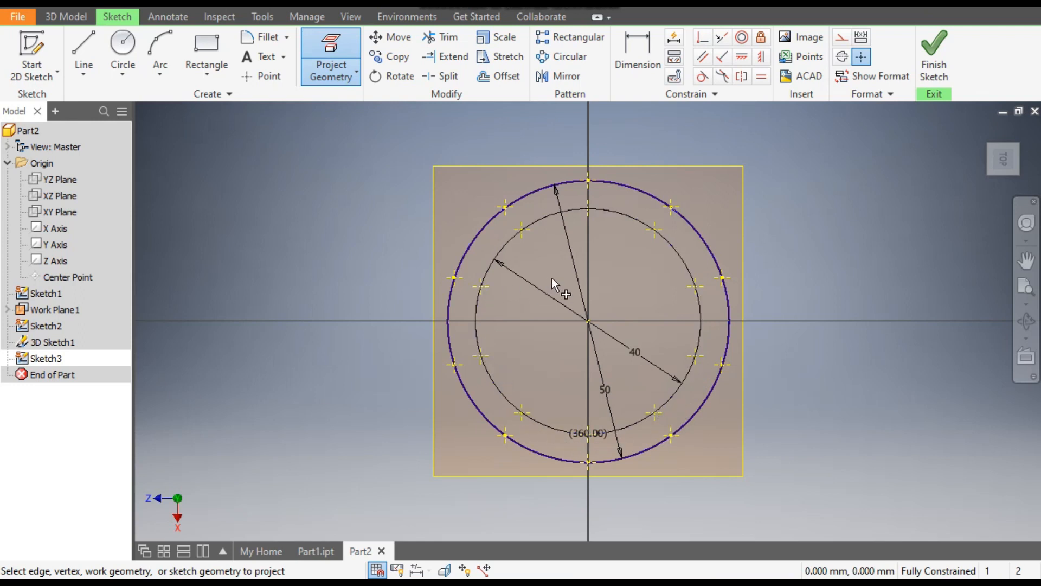
{"action": "left_click", "coordinate": [927, 55]}
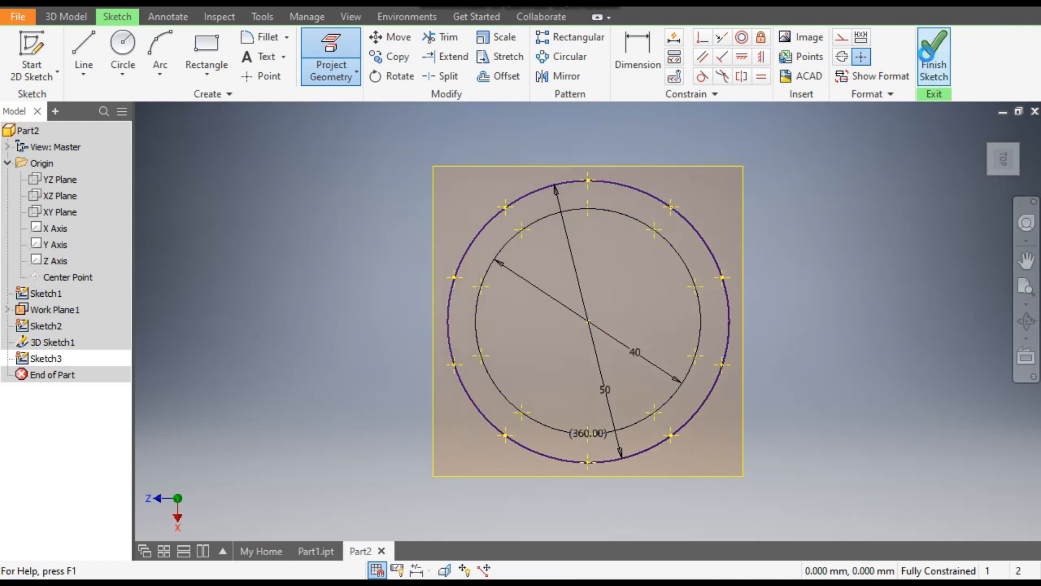
Hide Sketch2, which holds the projected outer-circle points on the work plane
{"action": "left_click", "coordinate": [992, 170]}
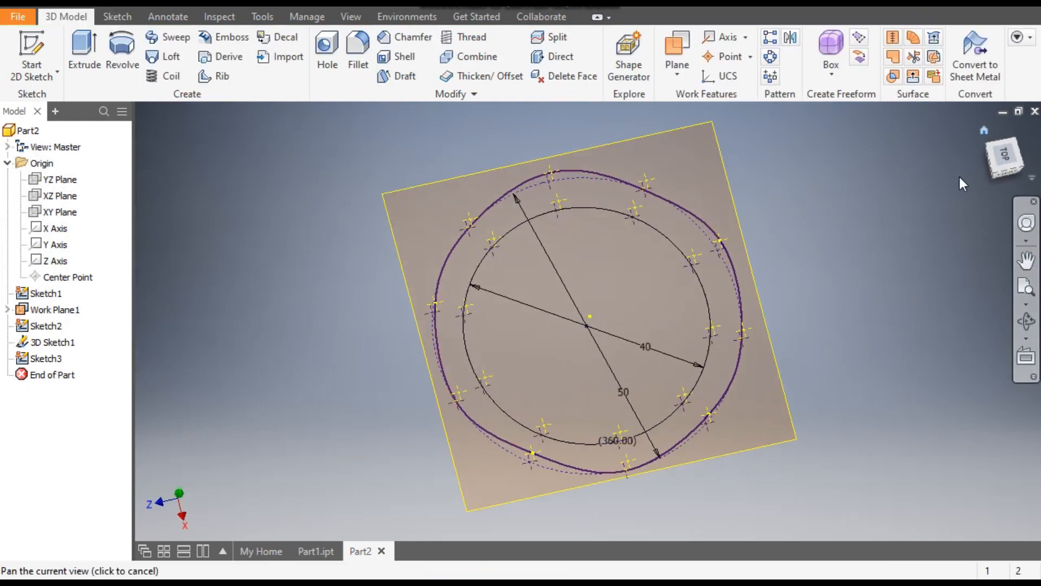
{"action": "middle_click_drag", "start_coordinate": [954, 201], "coordinate": [960, 201]}
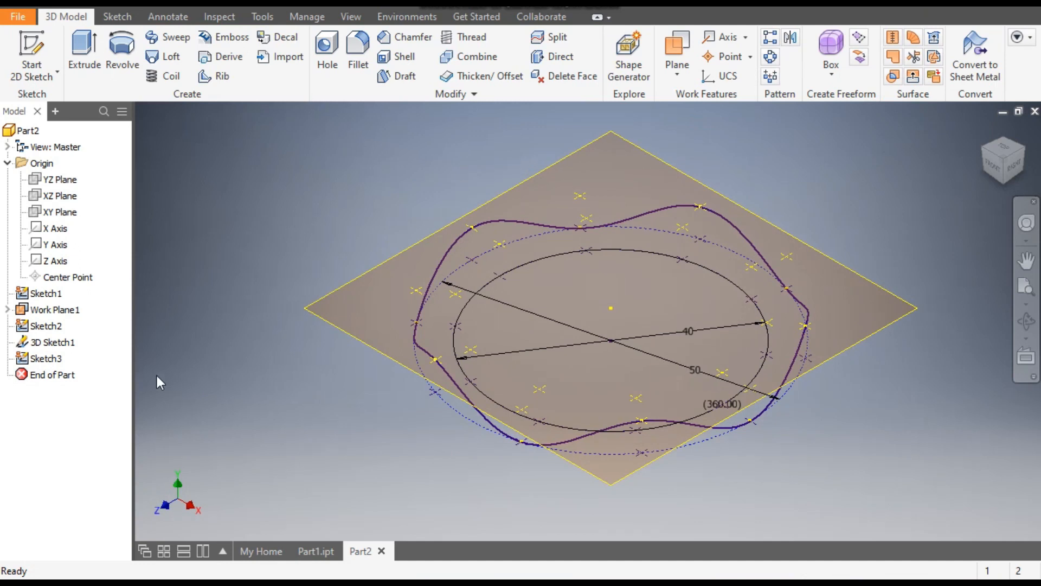
{"action": "left_click", "coordinate": [47, 326]}
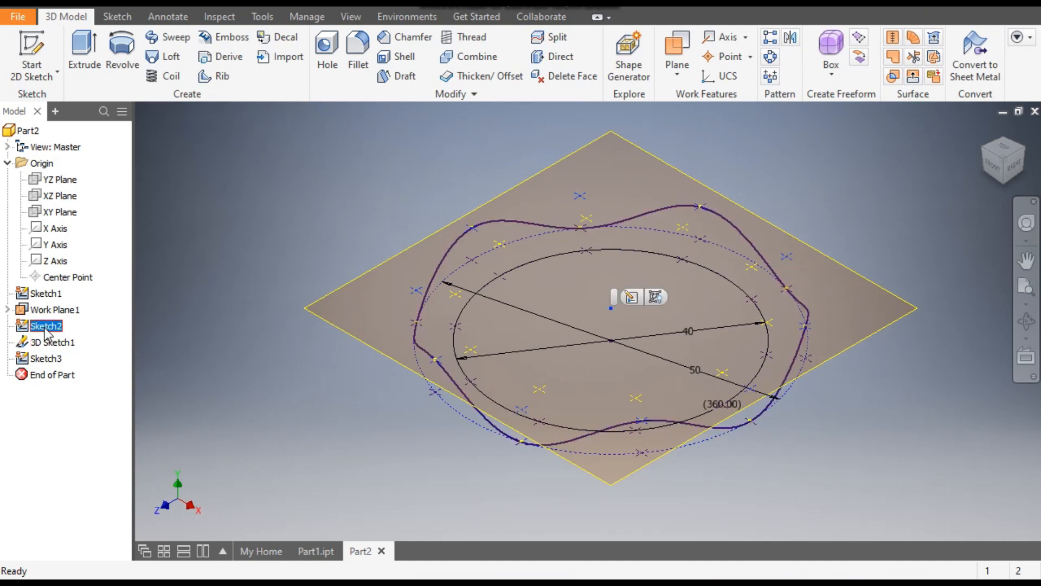
{"action": "left_click", "coordinate": [215, 326]}
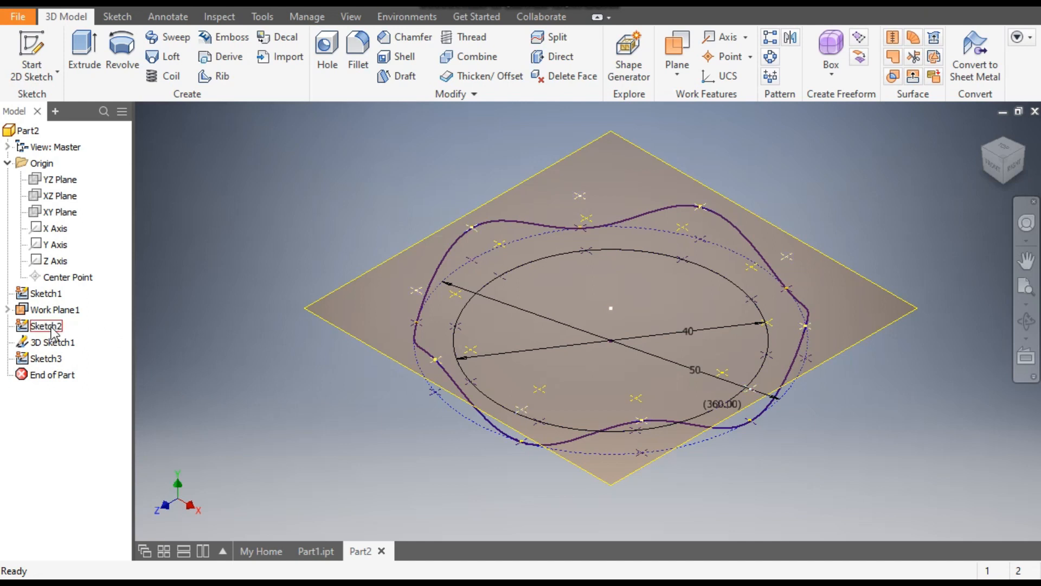
{"action": "left_click", "coordinate": [46, 326]}
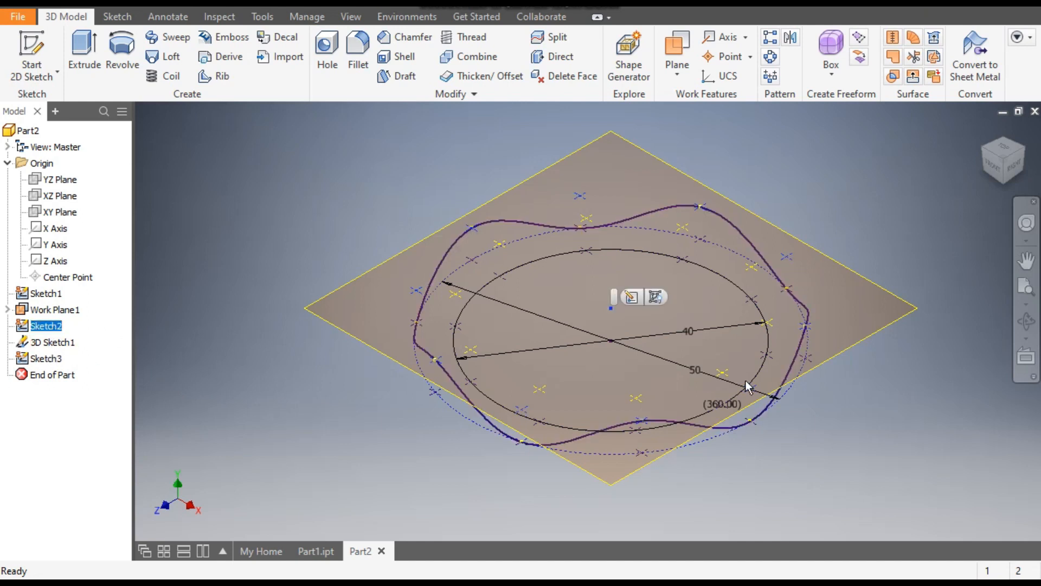
{"action": "left_click", "coordinate": [656, 302]}
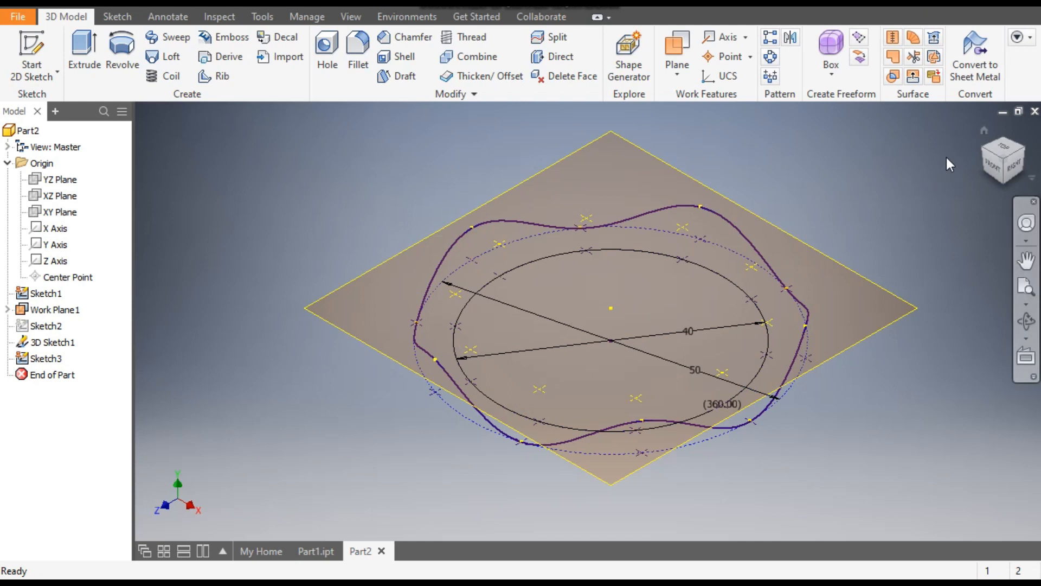
Hide 3D Sketch1 containing the closed outer spline
{"action": "left_click", "coordinate": [989, 143]}
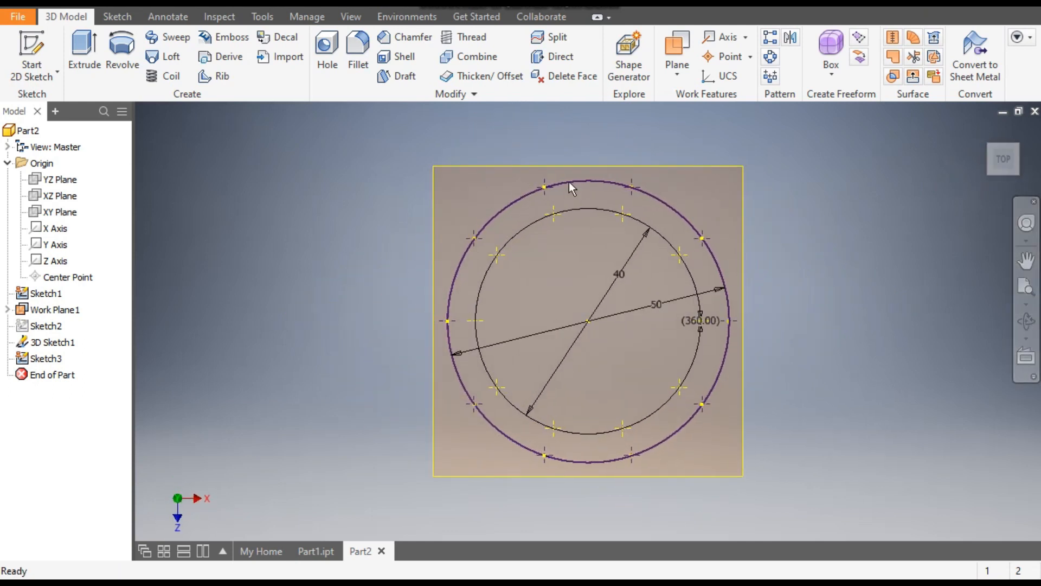
{"action": "left_click", "coordinate": [64, 344]}
{"action": "left_click", "coordinate": [319, 374]}
{"action": "left_click", "coordinate": [53, 345]}
{"action": "right_click", "coordinate": [51, 343]}
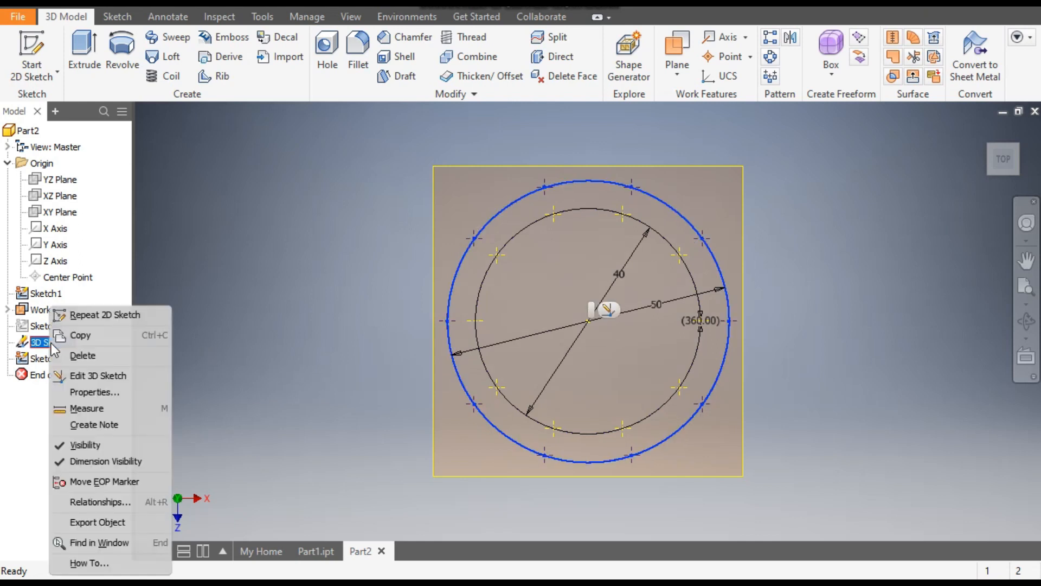
{"action": "left_click", "coordinate": [96, 442]}
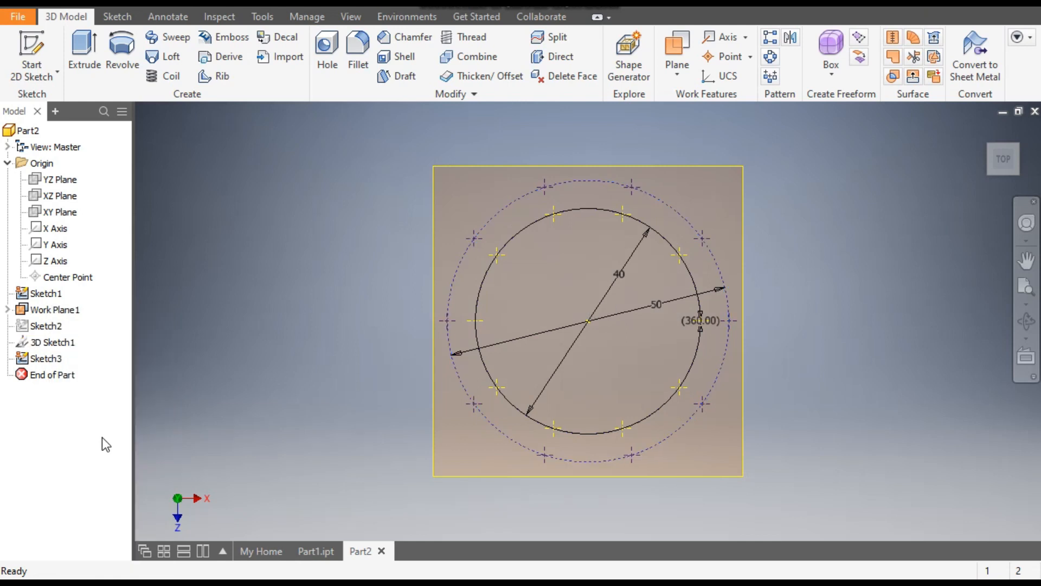
{"action": "left_click", "coordinate": [50, 299]}
{"action": "left_click", "coordinate": [245, 307]}
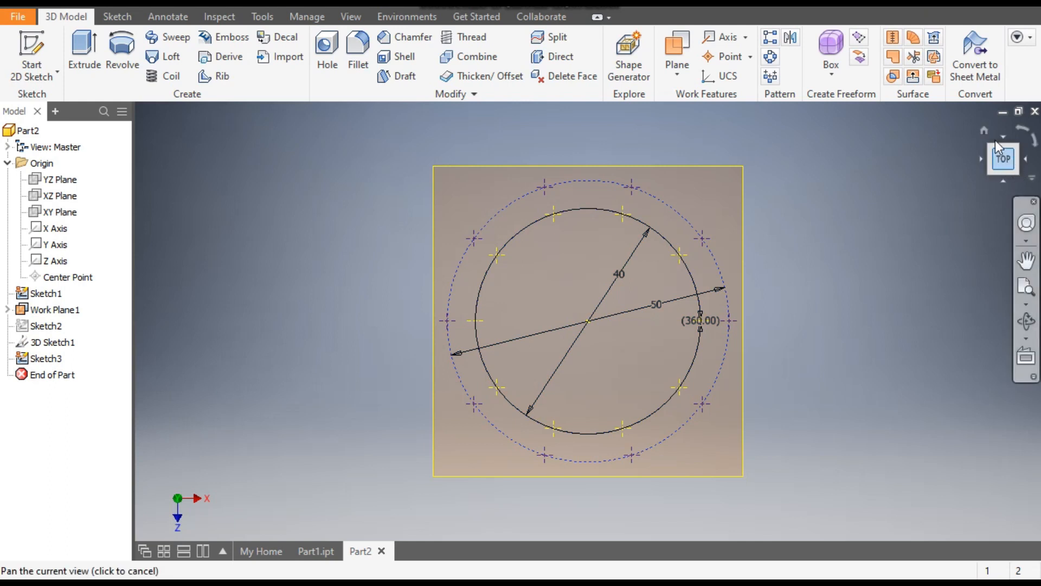
Start a second 3D sketch for the inner spline
{"action": "left_click", "coordinate": [985, 130]}
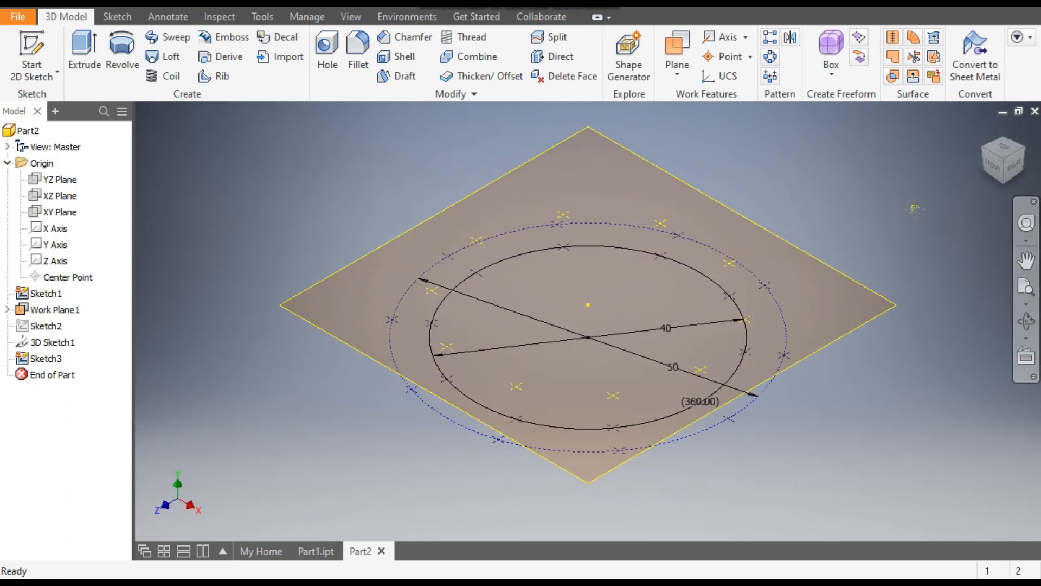
{"action": "middle_click_drag", "start_coordinate": [889, 188], "coordinate": [881, 162]}
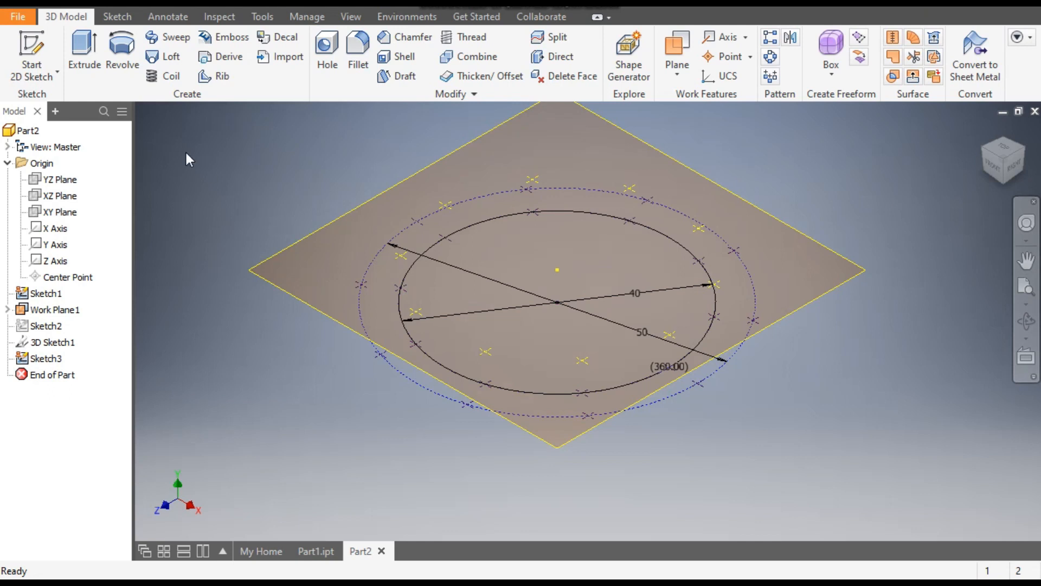
{"action": "left_click", "coordinate": [32, 76]}
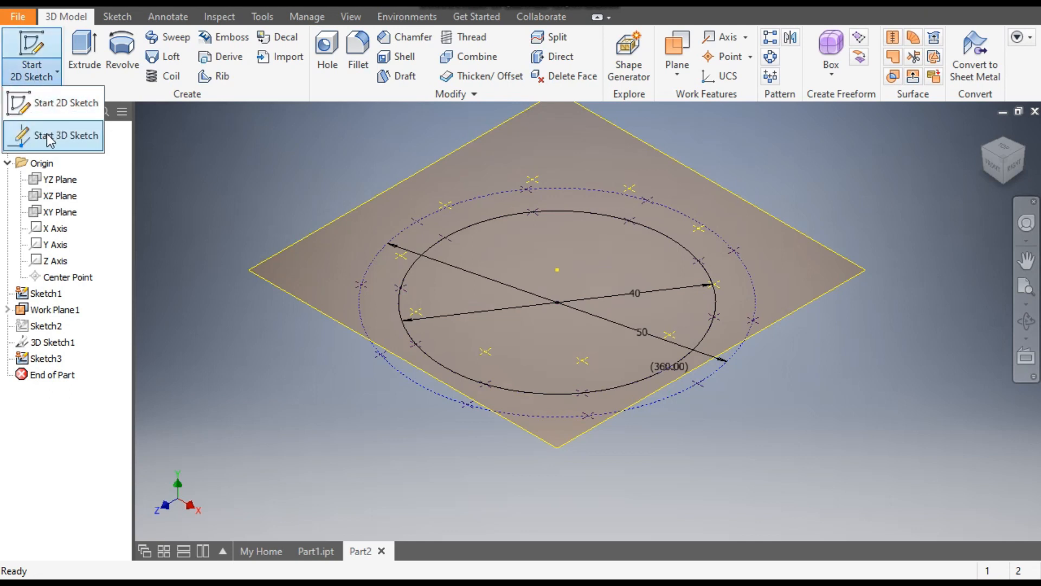
{"action": "left_click", "coordinate": [49, 136]}
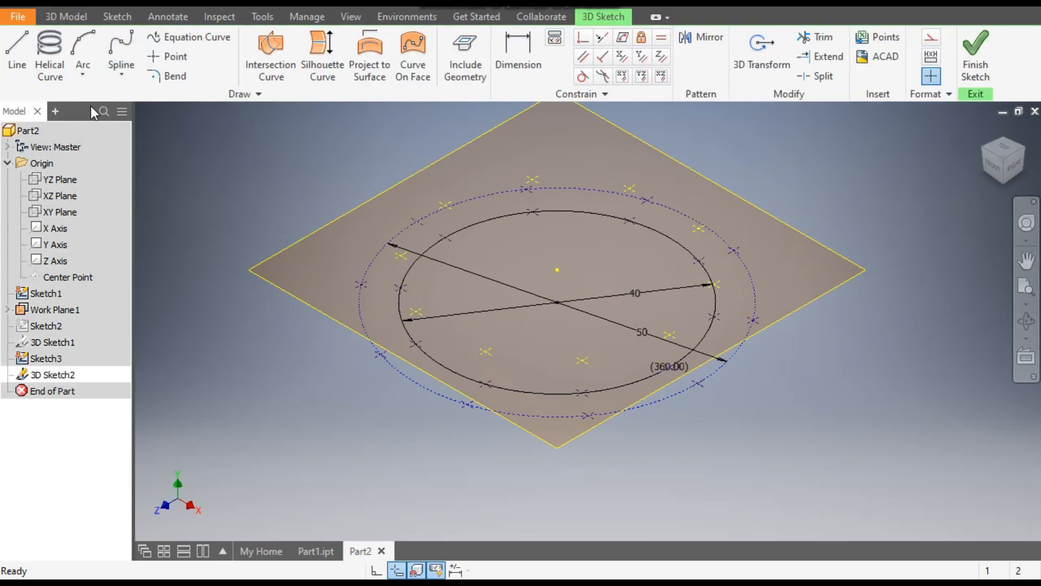
{"action": "left_click", "coordinate": [120, 76]}
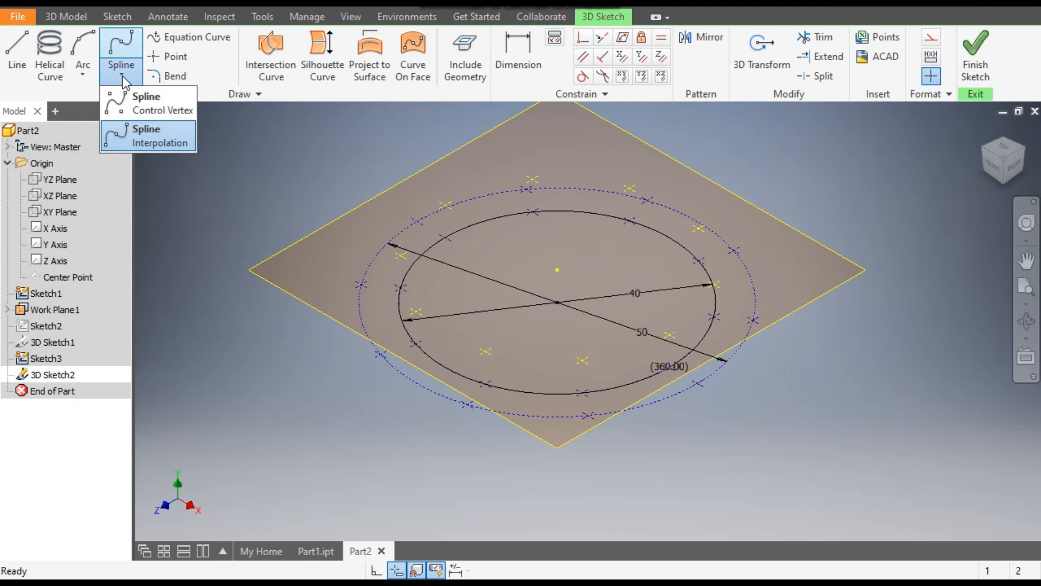
{"action": "left_click", "coordinate": [148, 141]}
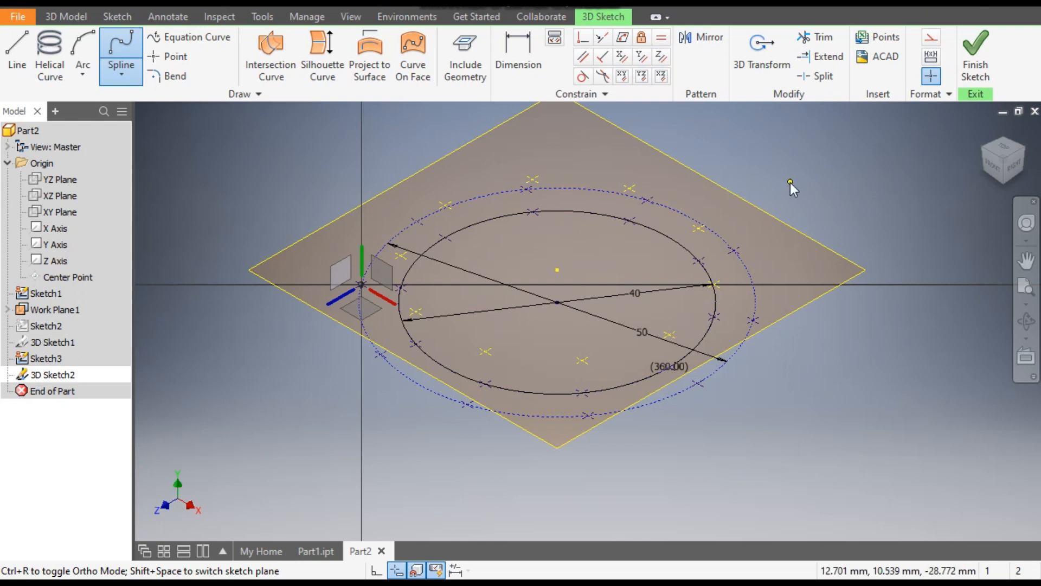
{"action": "key", "text": "Escape"}
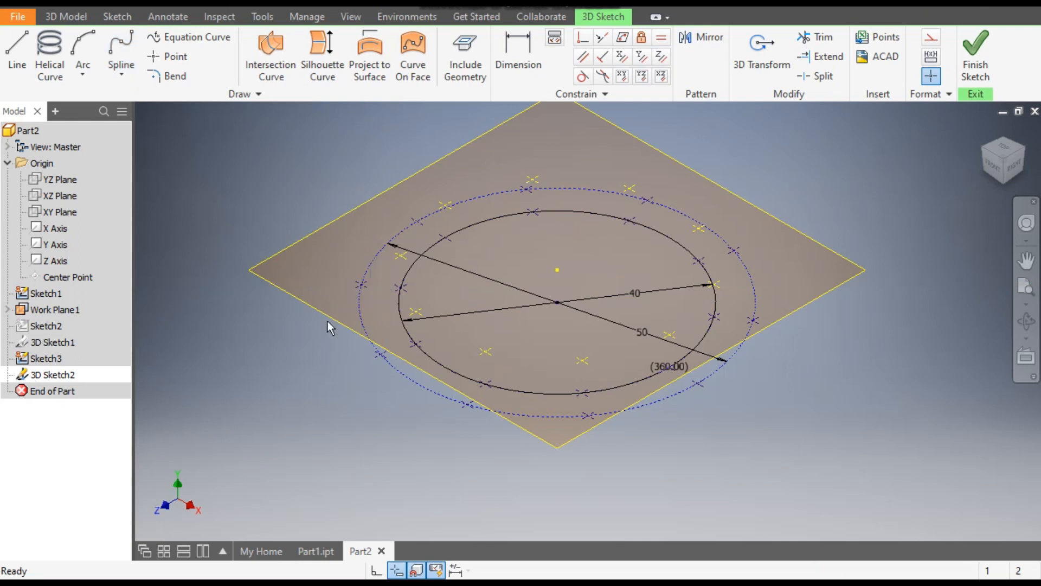
Make the outer spline in 3D Sketch1 visible again
{"action": "left_click", "coordinate": [43, 342]}
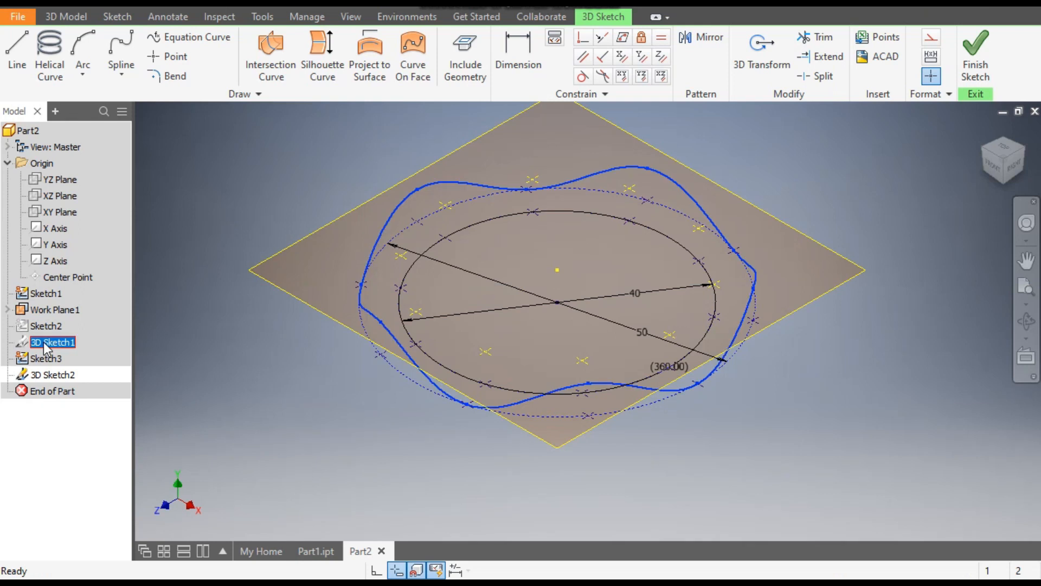
{"action": "right_click", "coordinate": [43, 342]}
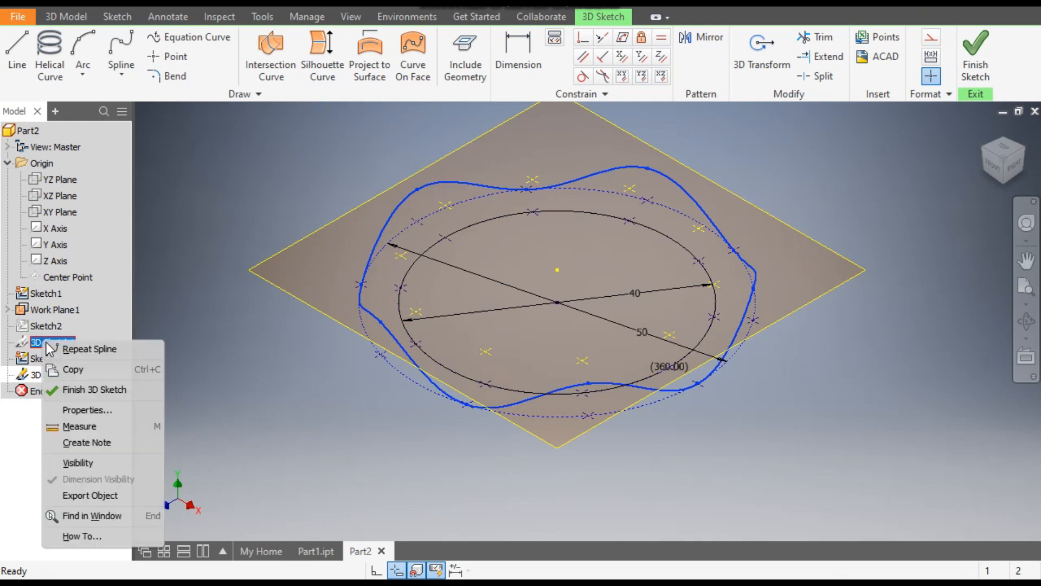
{"action": "key", "text": "Escape"}
{"action": "left_click", "coordinate": [113, 462]}
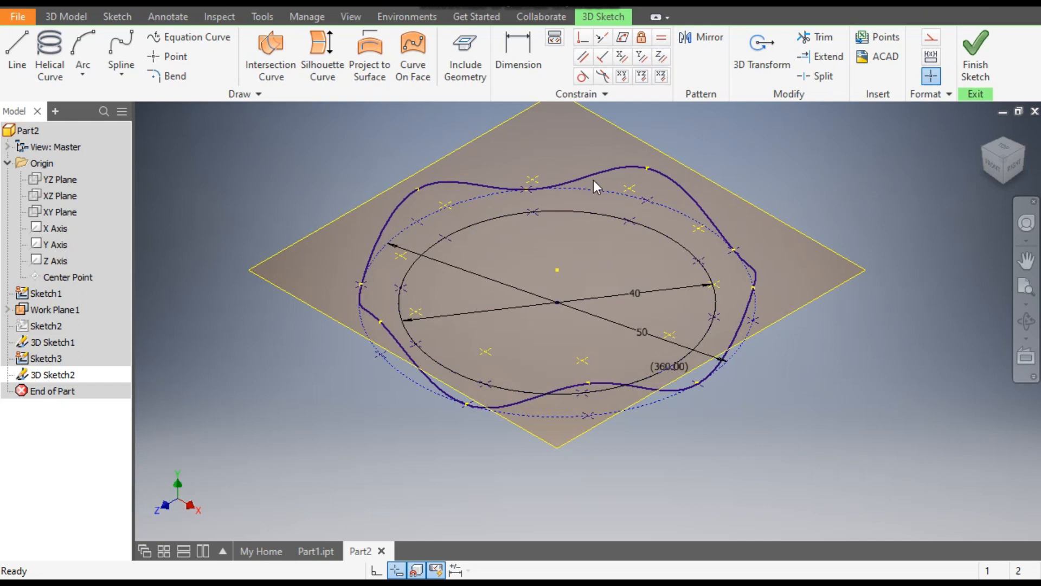
Start an interpolation spline at the 40 mm circle's point (-16.180, 0, -11.756) and carry it to the adjacent offset-plane point
{"action": "left_click", "coordinate": [124, 80]}
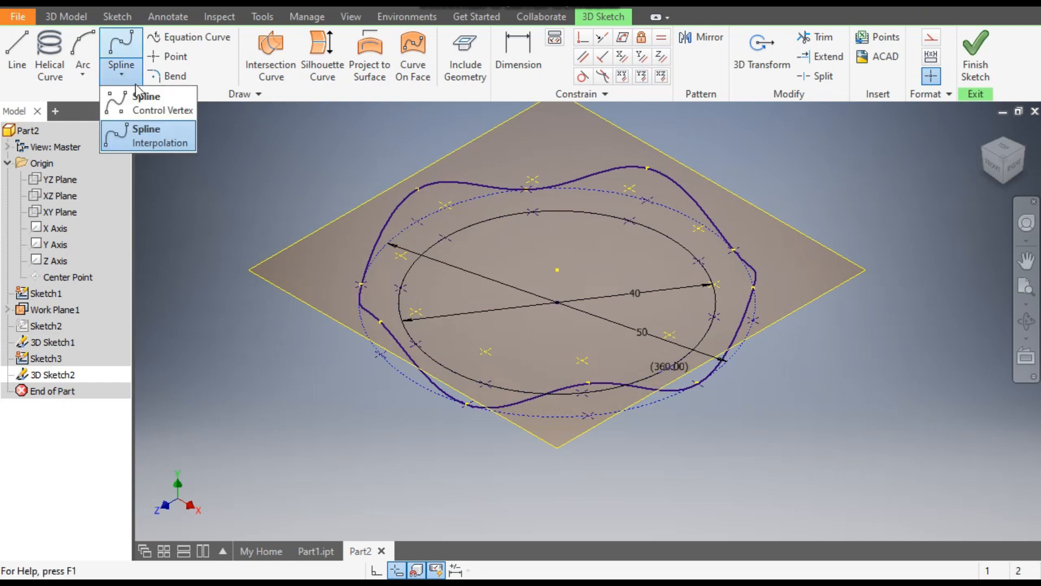
{"action": "left_click", "coordinate": [151, 139]}
{"action": "scroll", "coordinate": [541, 208], "scroll_direction": "up", "scroll_amount": 3}
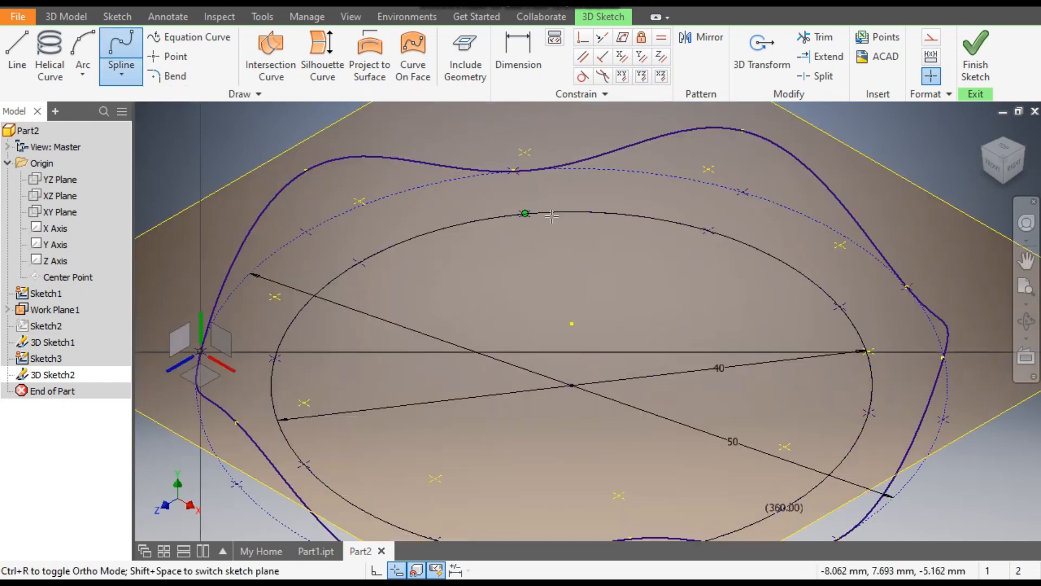
{"action": "left_click", "coordinate": [523, 212]}
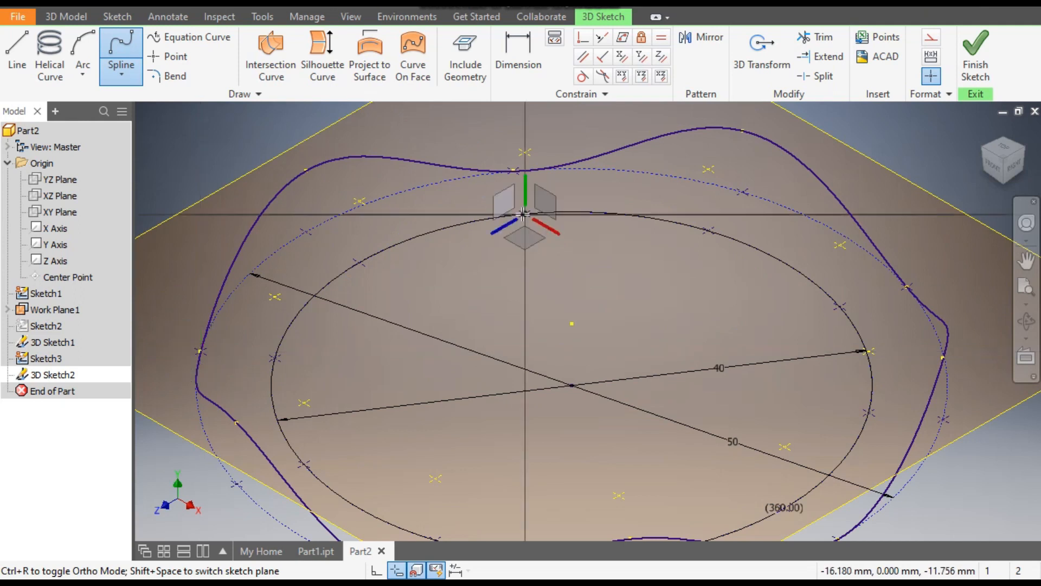
{"action": "left_click", "coordinate": [708, 168]}
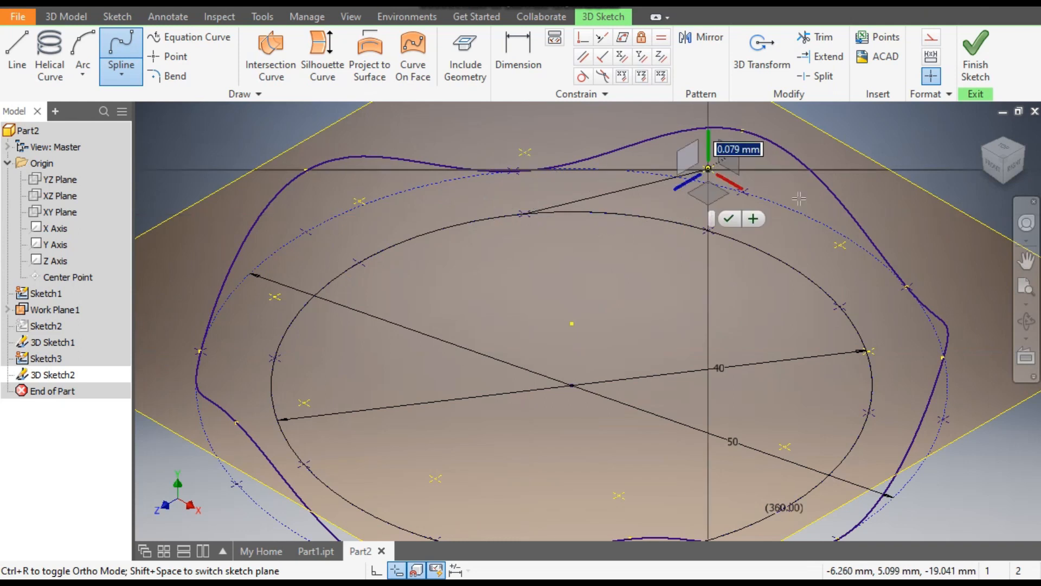
Continue the inner spline through the adjacent base-circle point and up to the offset-plane point at 16.180, 5.000, -11.756 mm
{"action": "left_click", "coordinate": [985, 152]}
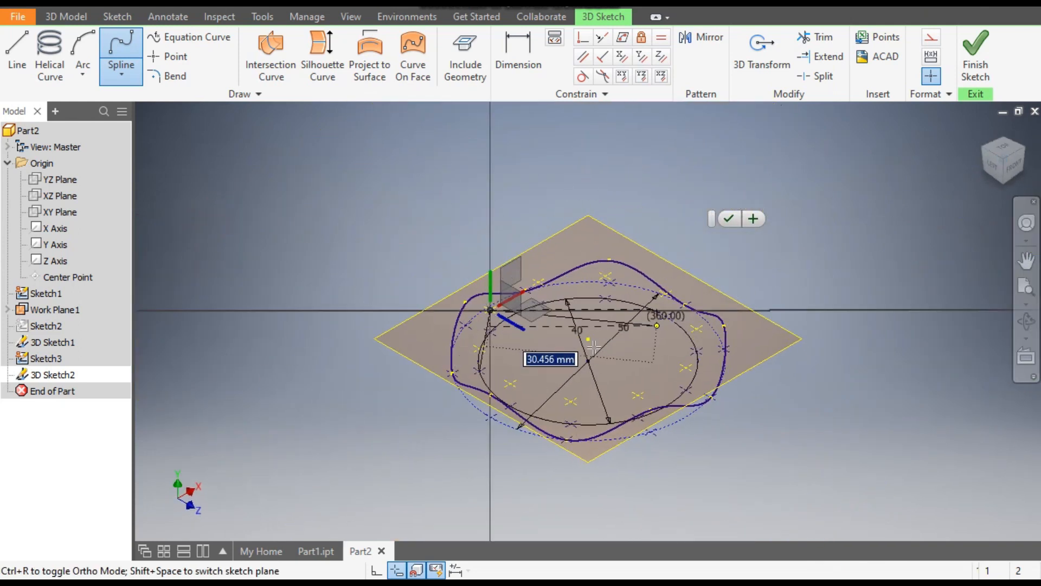
{"action": "scroll", "coordinate": [559, 320], "scroll_direction": "up", "scroll_amount": 5}
{"action": "scroll", "coordinate": [562, 289], "scroll_direction": "down", "scroll_amount": 2}
{"action": "scroll", "coordinate": [458, 282], "scroll_direction": "up", "scroll_amount": 3}
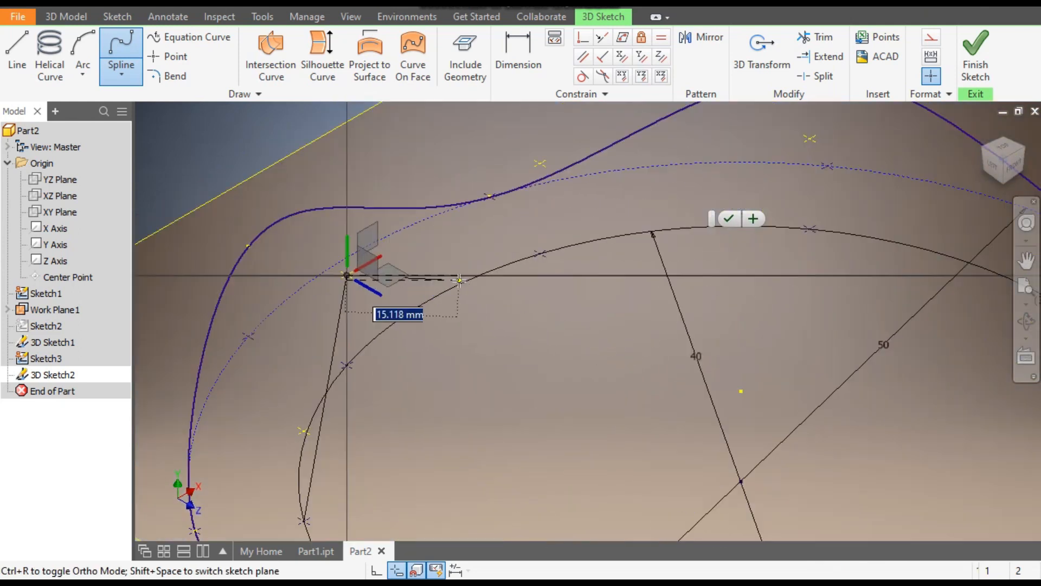
{"action": "scroll", "coordinate": [538, 255], "scroll_direction": "down", "scroll_amount": 3}
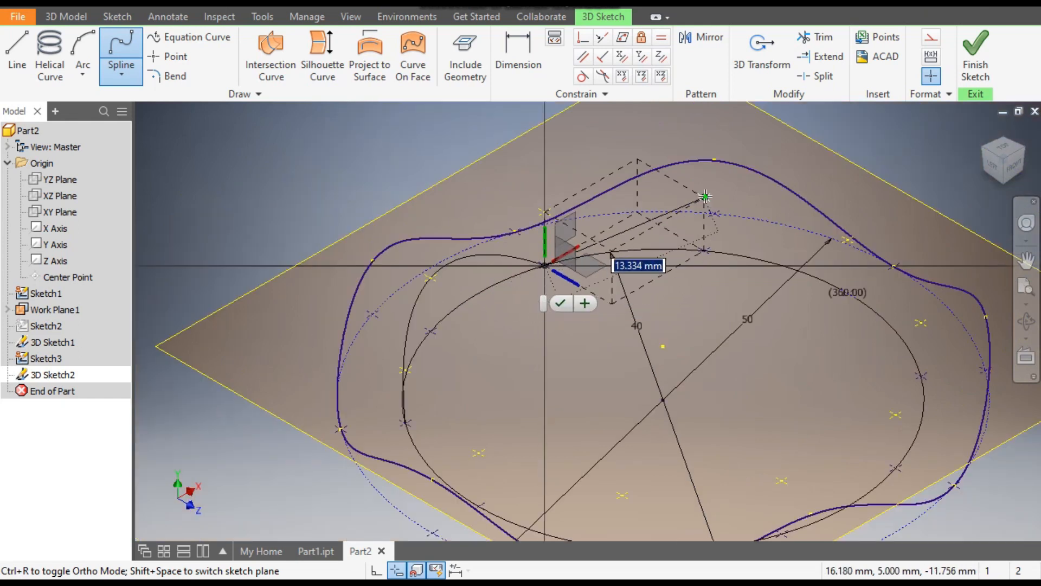
{"action": "left_click", "coordinate": [703, 200]}
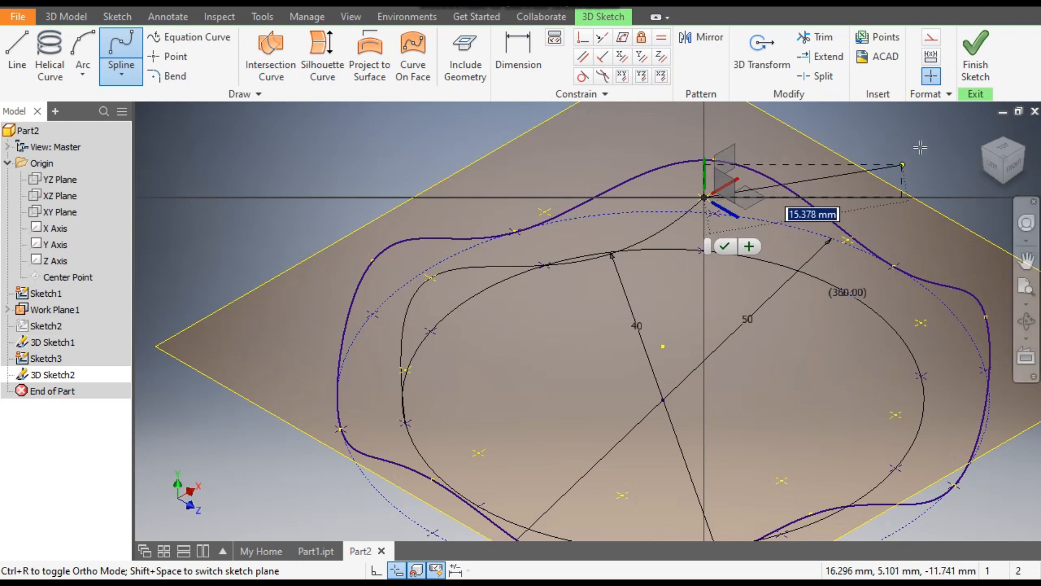
Extend the inner spline through four more alternating points, from the base point at 20, 0, 0 mm to the fourth offset-plane point
{"action": "left_click", "coordinate": [985, 154]}
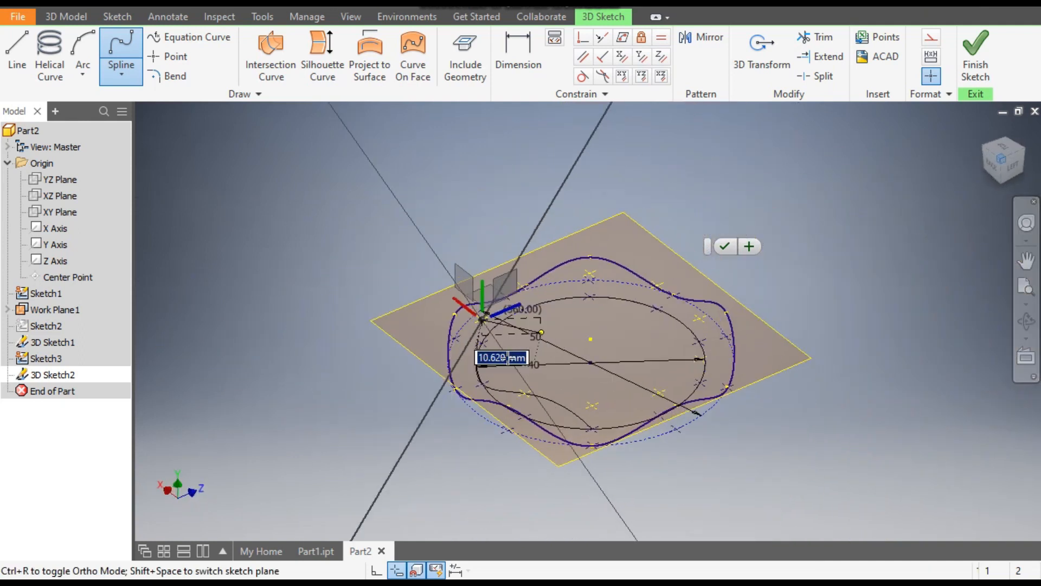
{"action": "scroll", "coordinate": [504, 327], "scroll_direction": "up", "scroll_amount": 4}
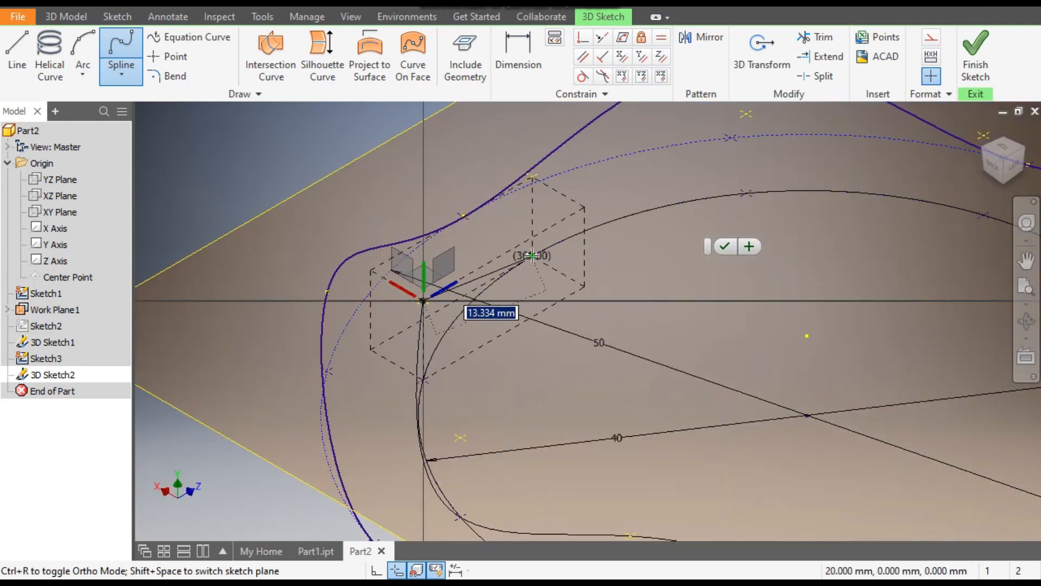
{"action": "scroll", "coordinate": [575, 271], "scroll_direction": "down", "scroll_amount": 3}
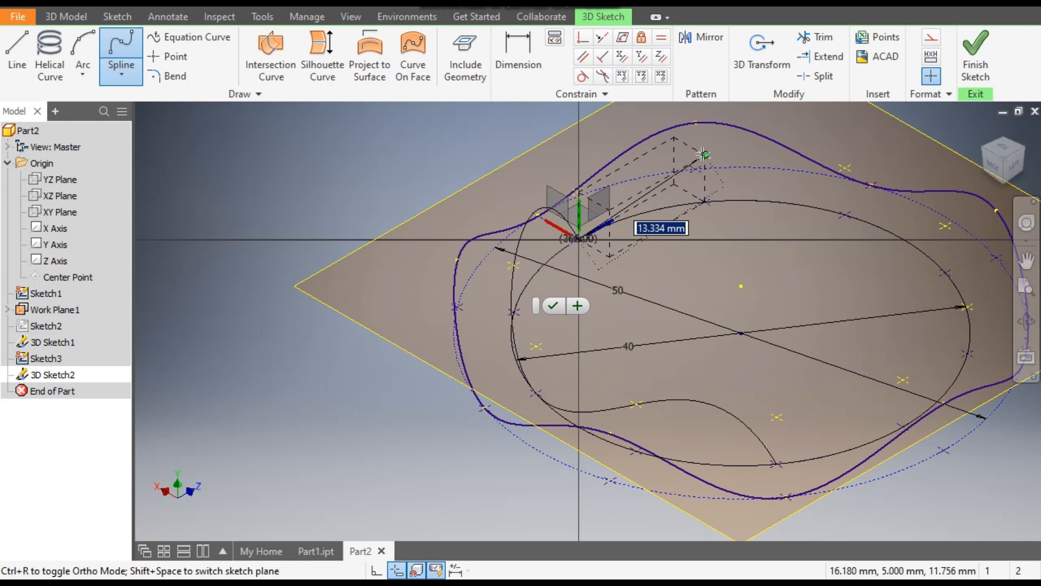
{"action": "left_click", "coordinate": [703, 154]}
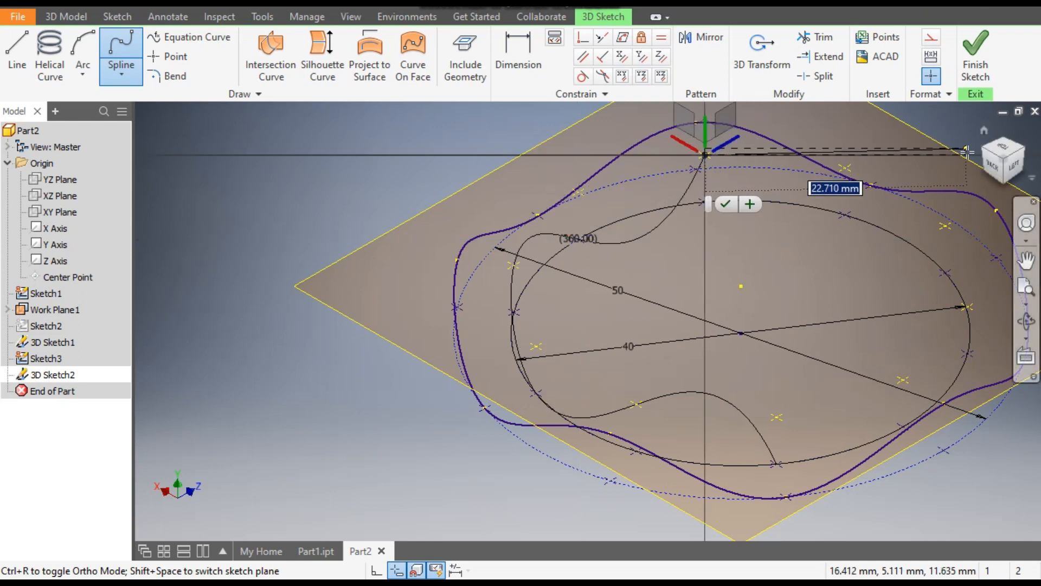
{"action": "left_click", "coordinate": [845, 215]}
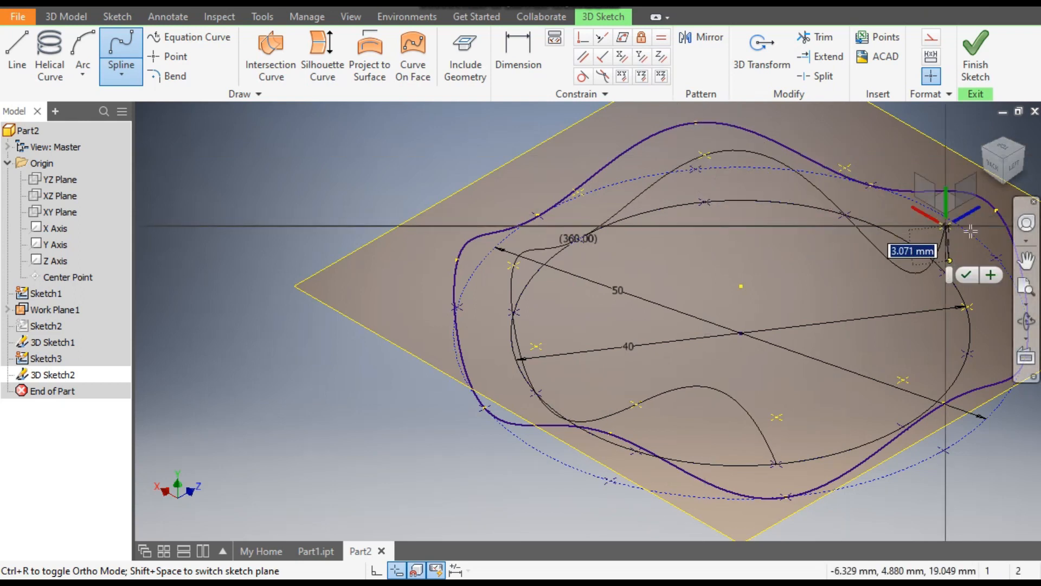
{"action": "left_click", "coordinate": [946, 227]}
Carry the inner spline through the base point at -16.180, 0, 11.756 mm to the offset-plane point at -20, 5, 0 mm
{"action": "left_click", "coordinate": [986, 155]}
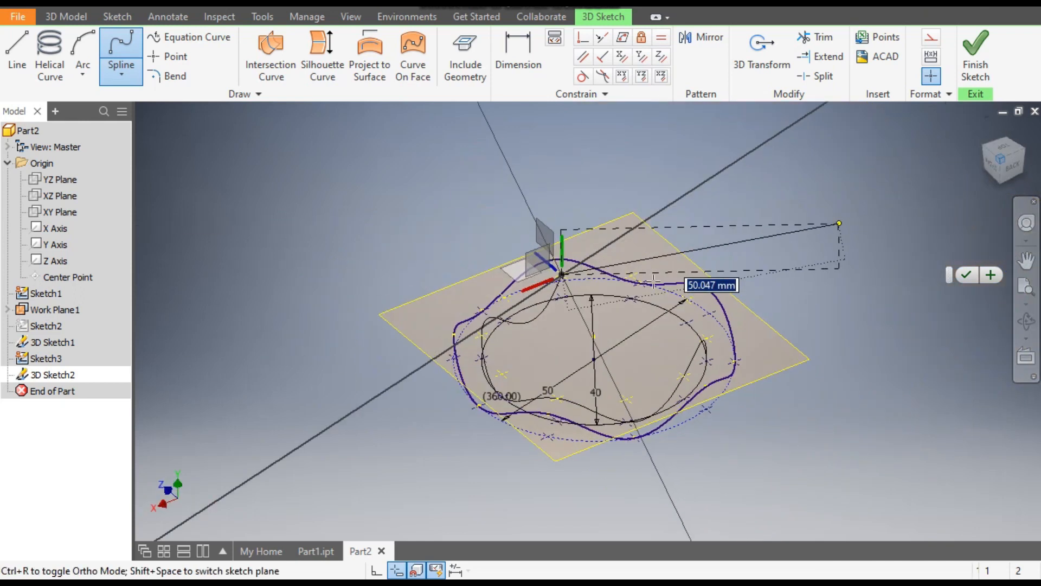
{"action": "scroll", "coordinate": [583, 300], "scroll_direction": "up", "scroll_amount": 4}
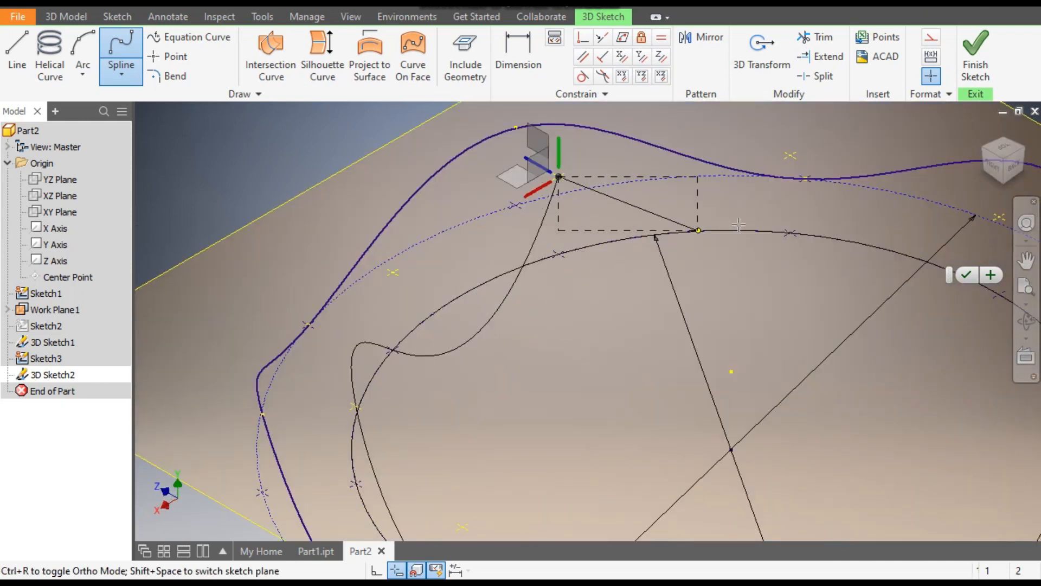
{"action": "scroll", "coordinate": [731, 229], "scroll_direction": "down", "scroll_amount": 3}
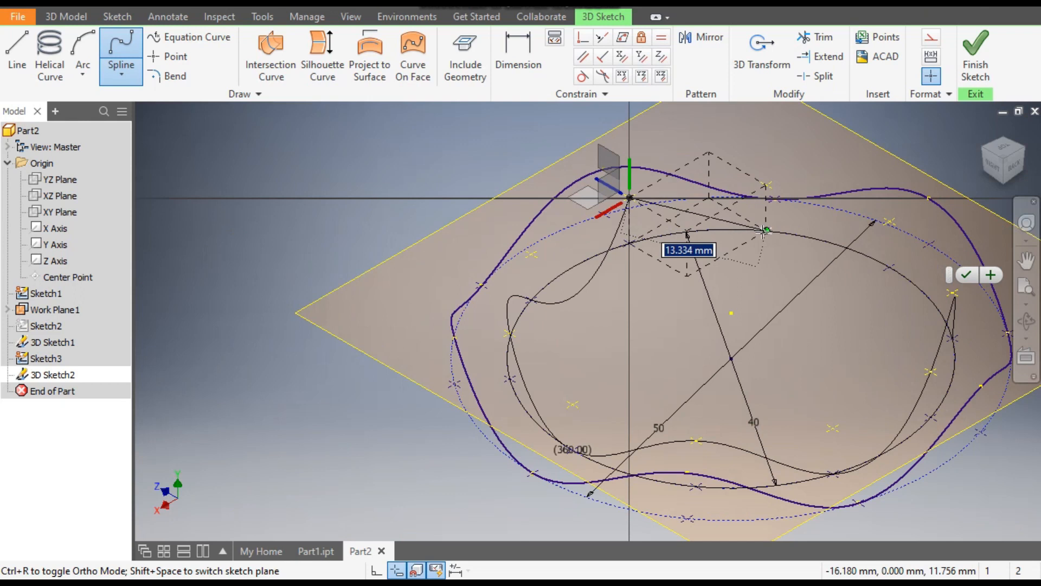
{"action": "left_click", "coordinate": [763, 230]}
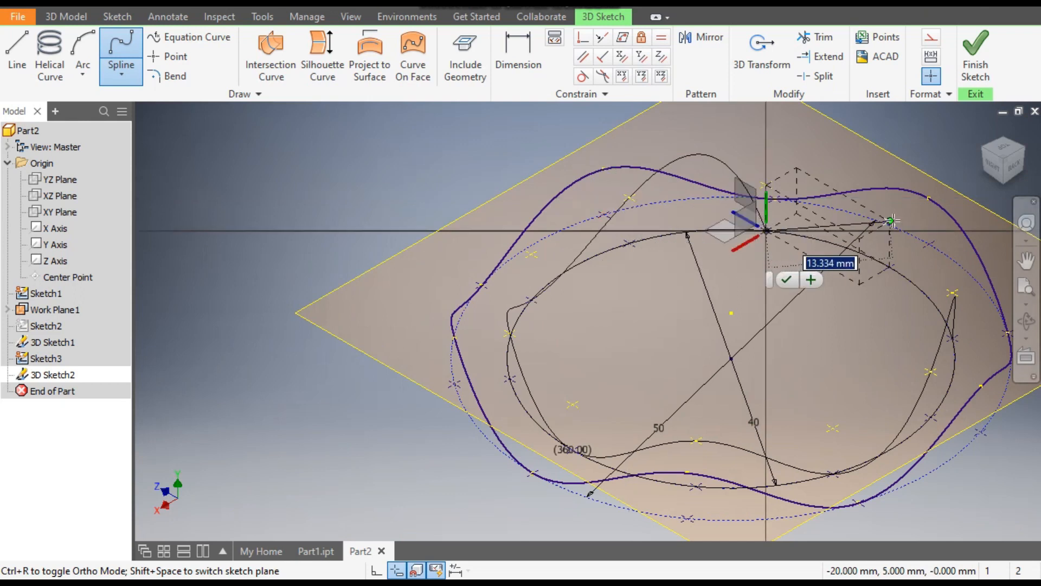
{"action": "left_click", "coordinate": [892, 221]}
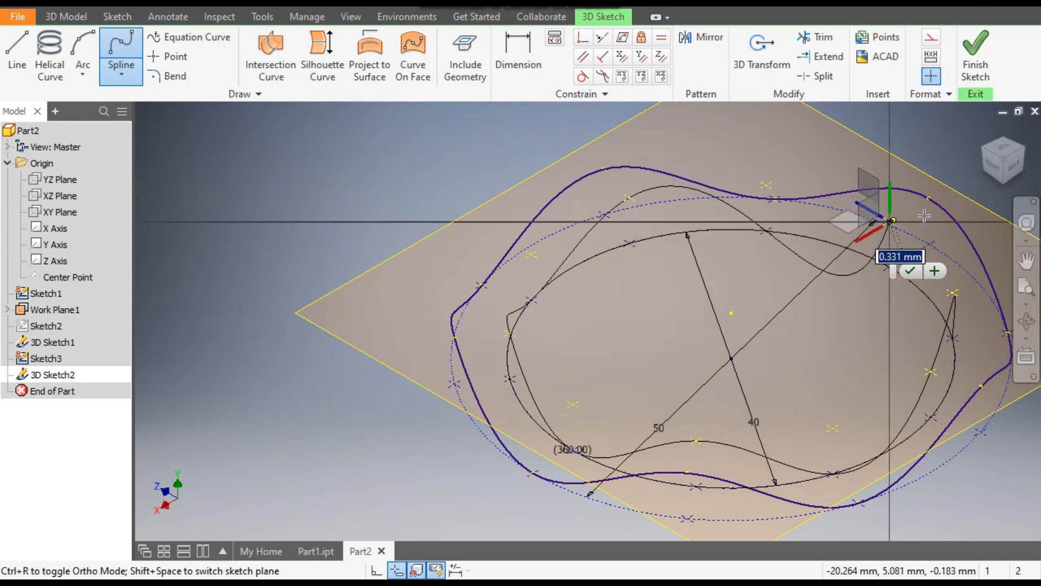
Close the inner spline at its starting base-circle point and finish the second 3D sketch
{"action": "left_click", "coordinate": [985, 152]}
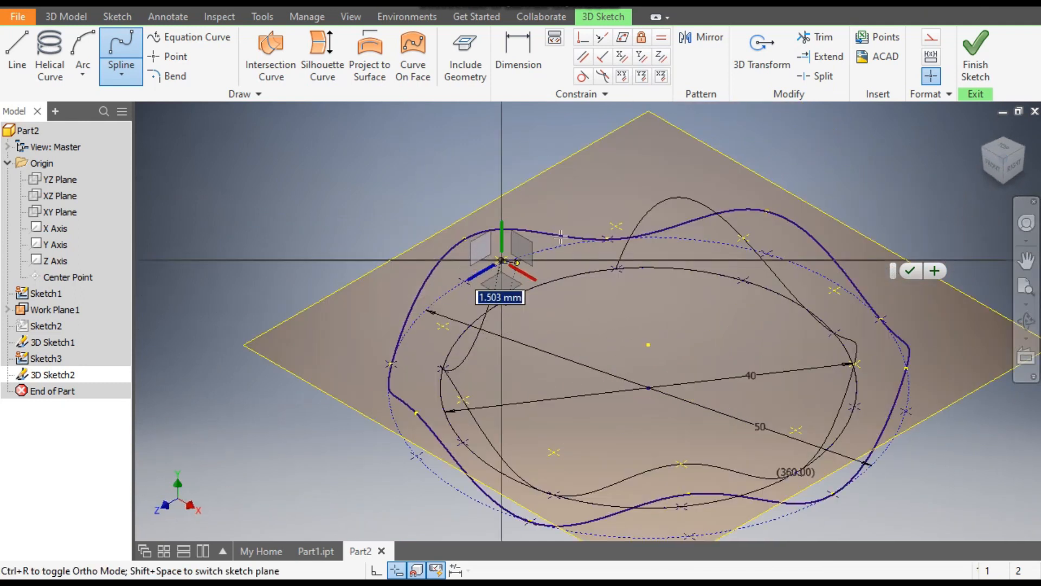
{"action": "scroll", "coordinate": [567, 244], "scroll_direction": "up", "scroll_amount": 3}
{"action": "left_click", "coordinate": [658, 291]}
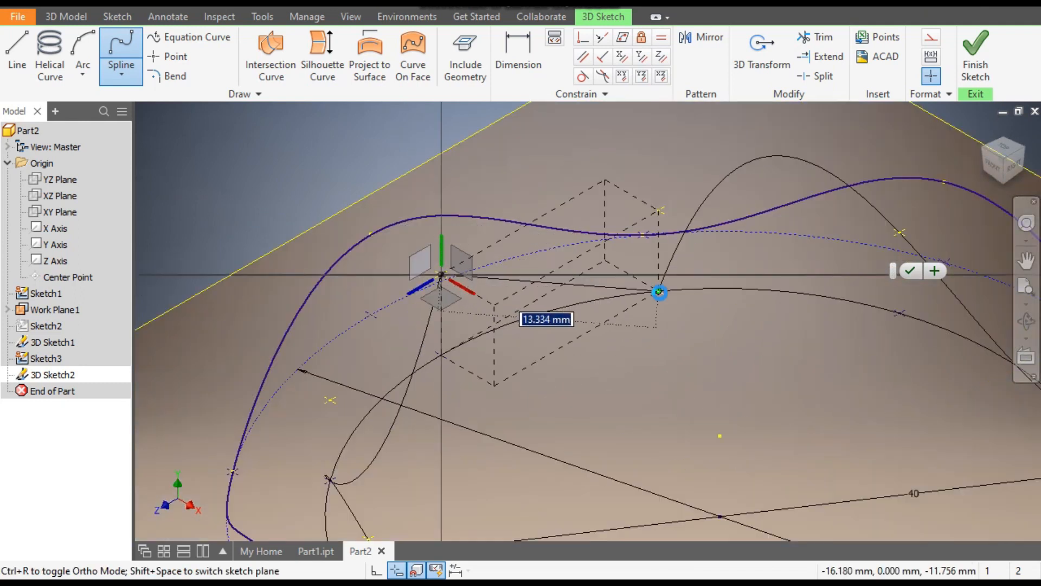
{"action": "scroll", "coordinate": [580, 237], "scroll_direction": "down", "scroll_amount": 5}
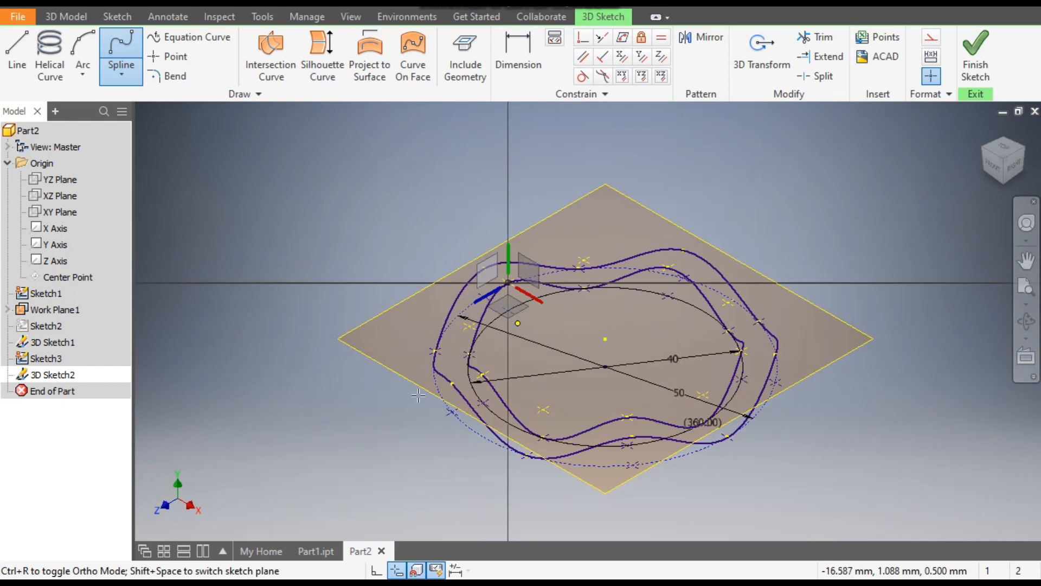
{"action": "left_click", "coordinate": [978, 50]}
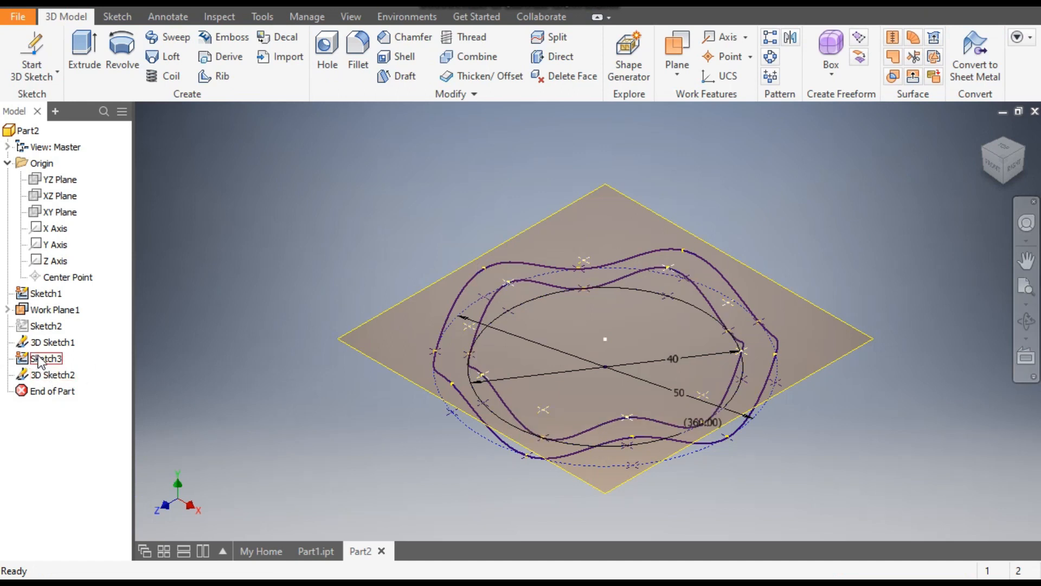
Hide 3D Sketch1 containing the outer spline so the inner spline stands alone
{"action": "left_click", "coordinate": [48, 344]}
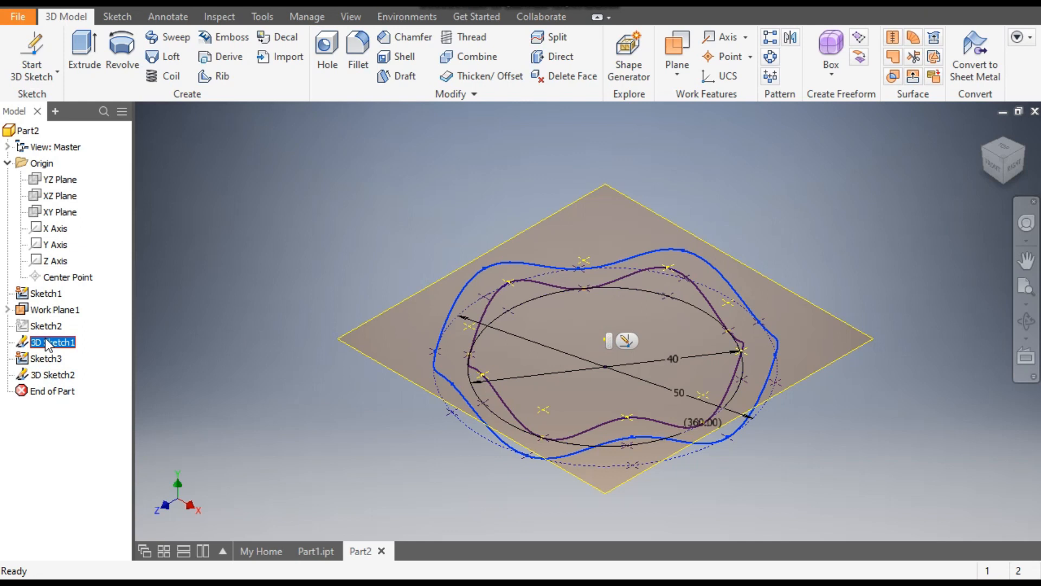
{"action": "right_click", "coordinate": [48, 344]}
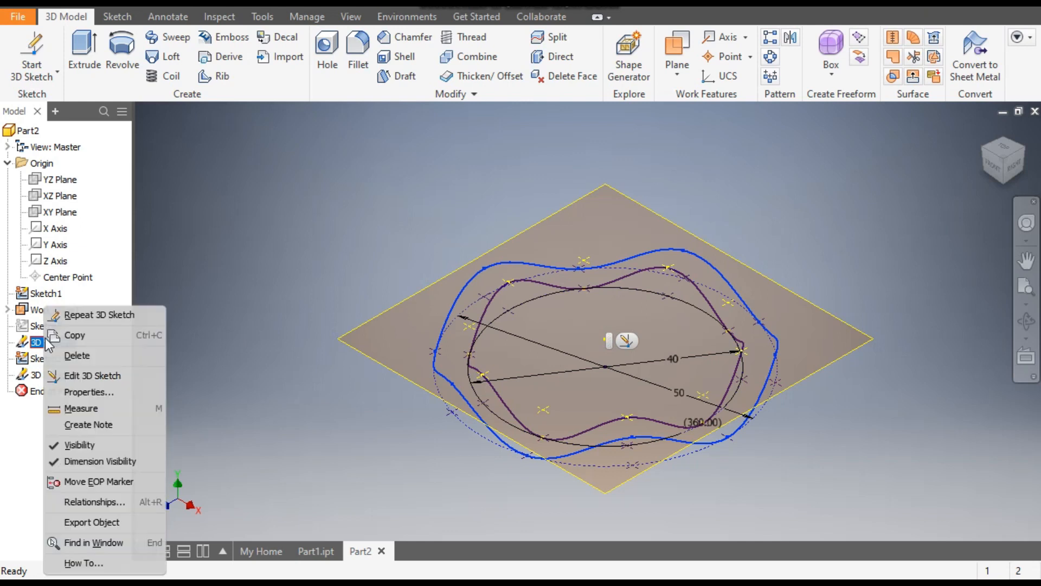
{"action": "left_click", "coordinate": [87, 446]}
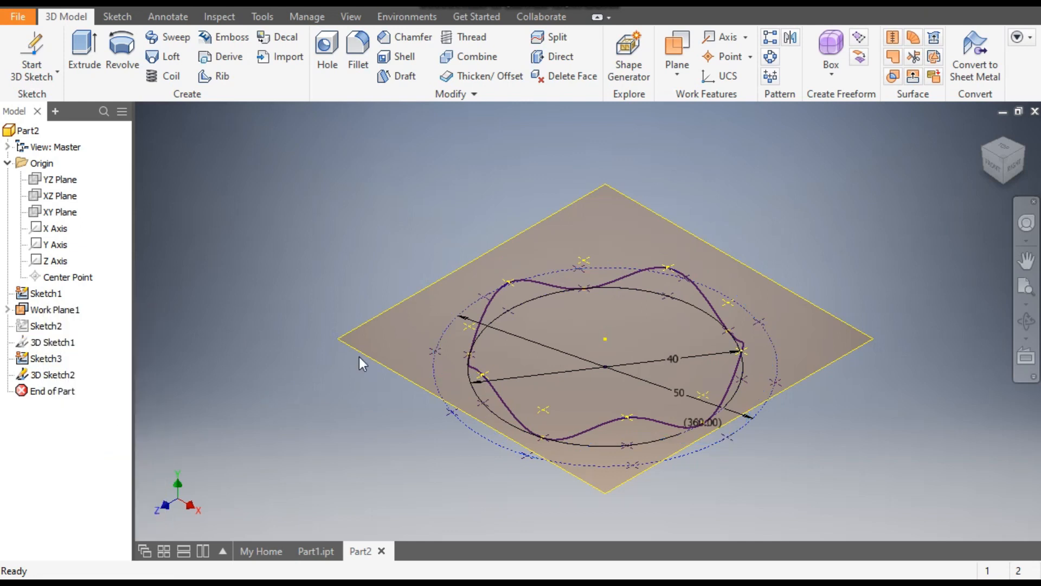
Inspect the closed inner spline in the top and right views, and return to the home view
{"action": "left_click", "coordinate": [1007, 149]}
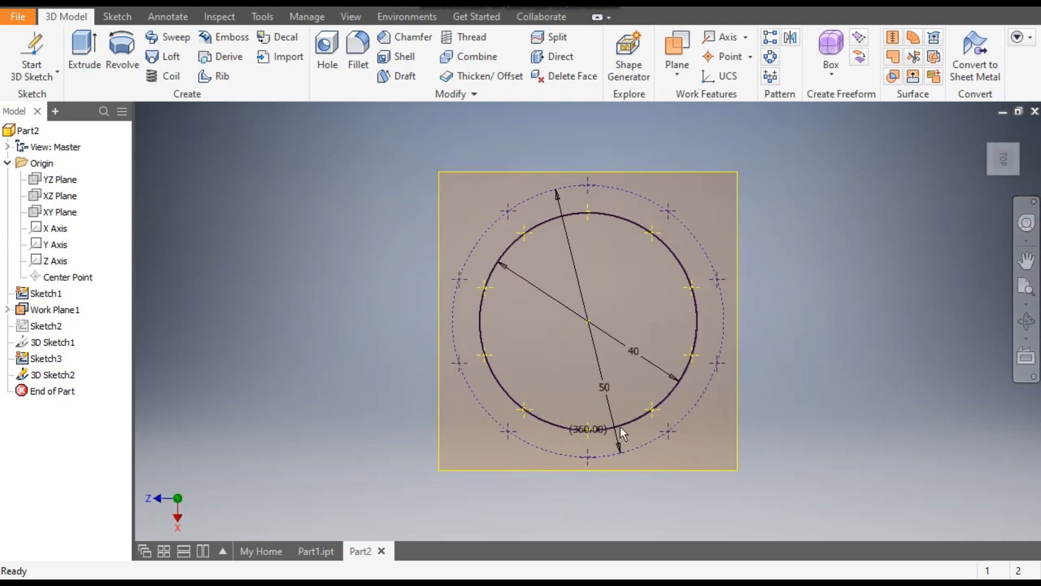
{"action": "left_click", "coordinate": [989, 174]}
{"action": "scroll", "coordinate": [529, 258], "scroll_direction": "up", "scroll_amount": 4}
{"action": "left_click", "coordinate": [998, 177]}
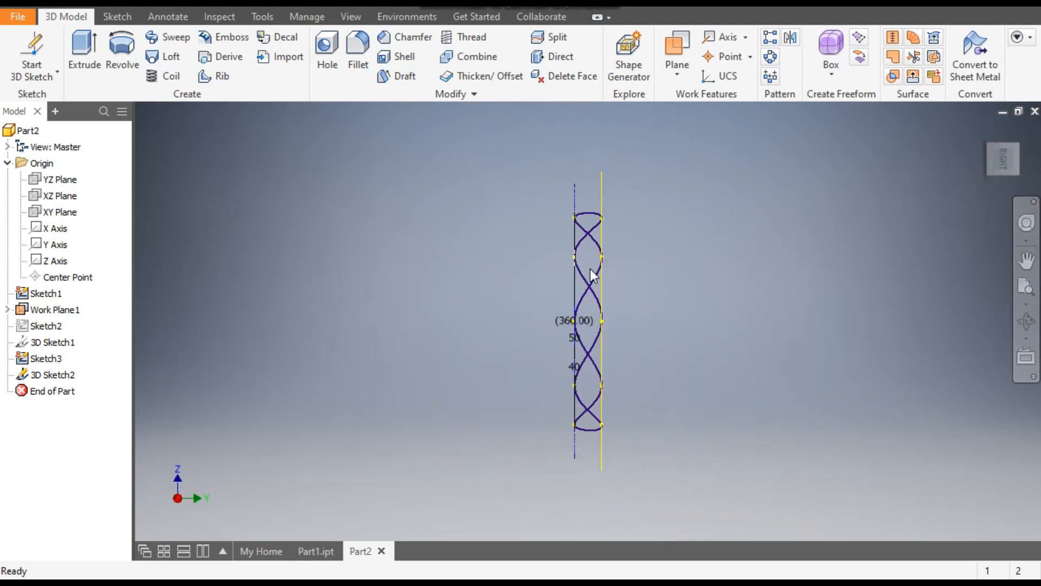
{"action": "left_click", "coordinate": [1018, 133]}
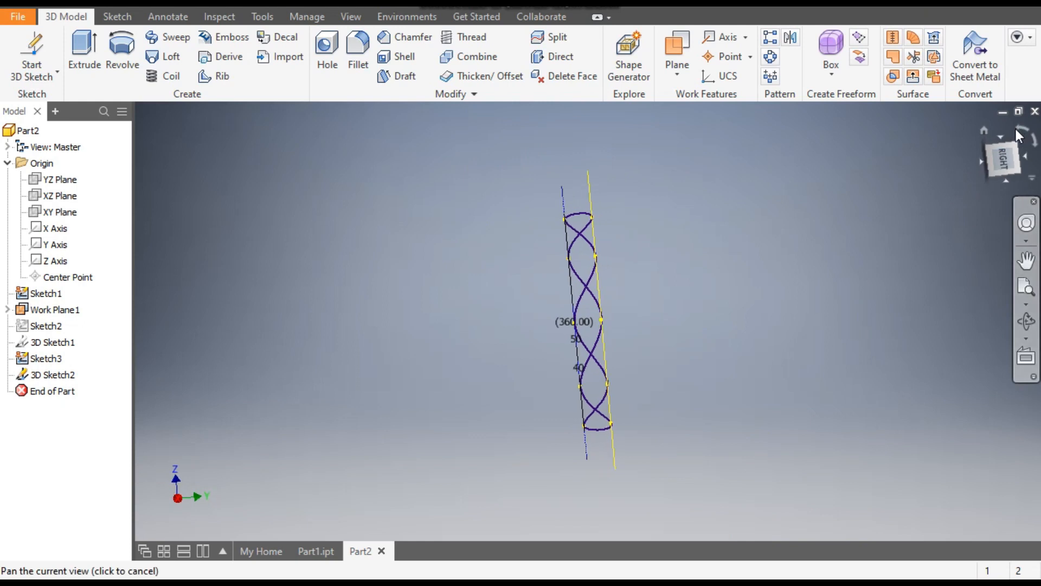
{"action": "scroll", "coordinate": [596, 326], "scroll_direction": "up", "scroll_amount": 3}
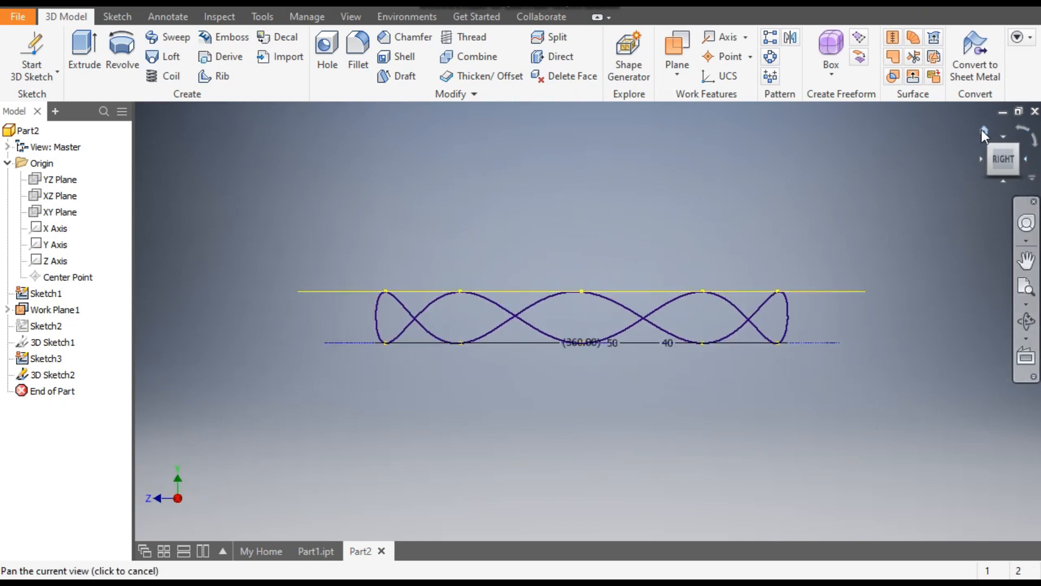
{"action": "left_click", "coordinate": [983, 131]}
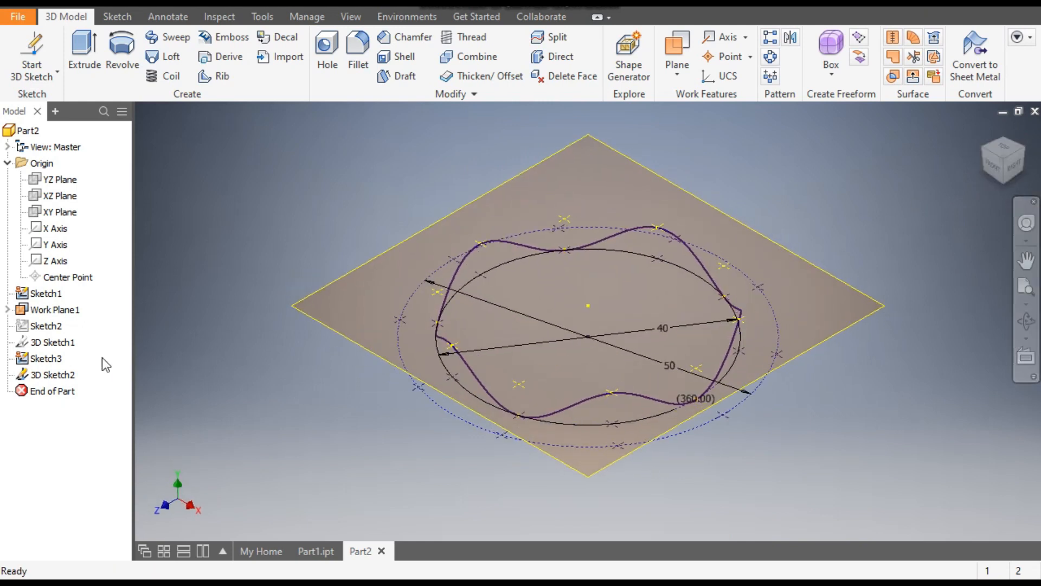
Turn the visibility of 3D Sketch1 with the outer spline back on
{"action": "left_click", "coordinate": [54, 343]}
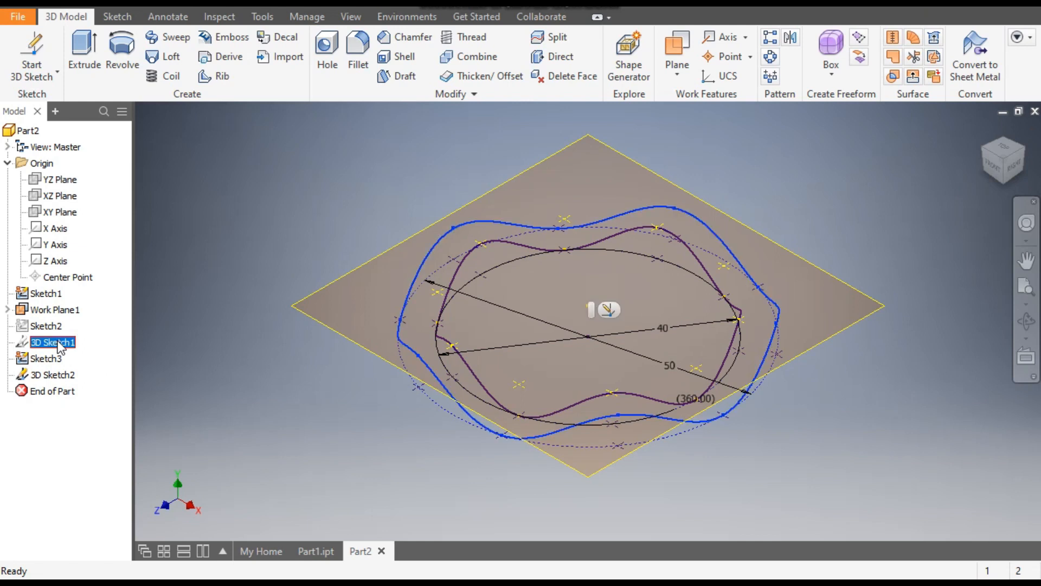
{"action": "right_click", "coordinate": [60, 346]}
{"action": "left_click", "coordinate": [223, 409]}
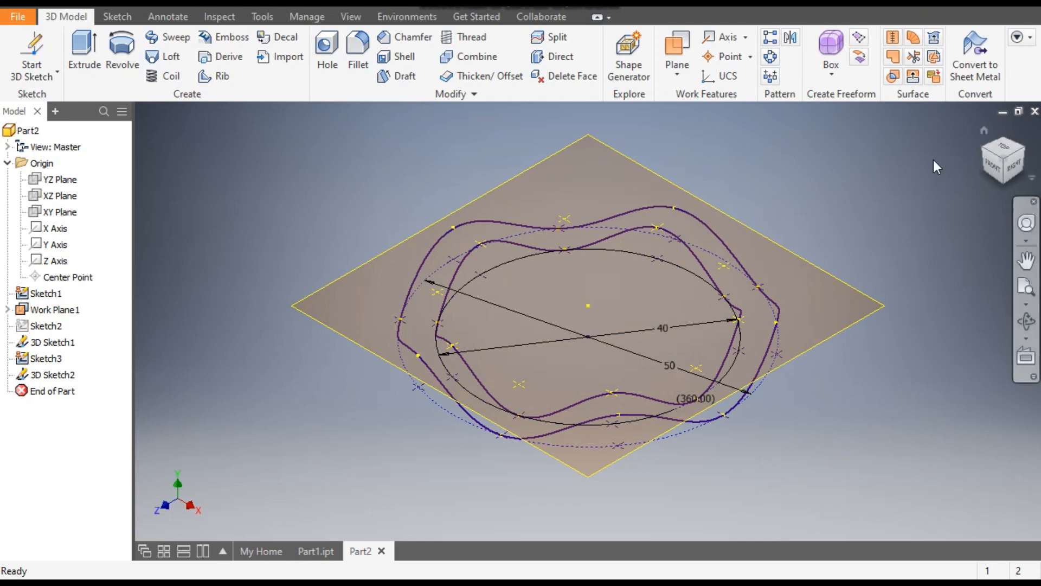
Create a boundary patch surface between the closed outer and inner 3D splines, using them as its two boundary loops
{"action": "left_click", "coordinate": [895, 58]}
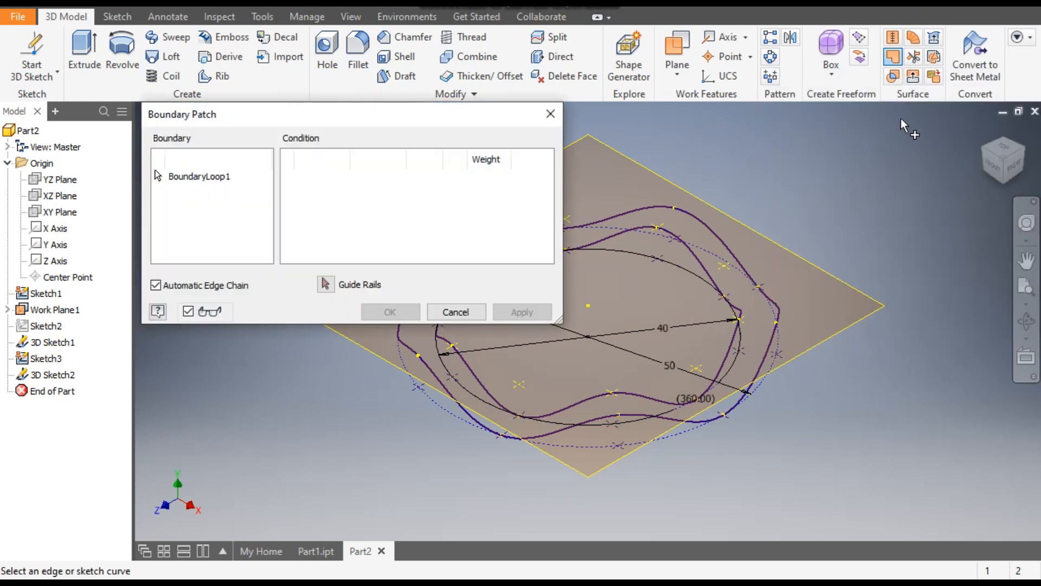
{"action": "left_click", "coordinate": [707, 223]}
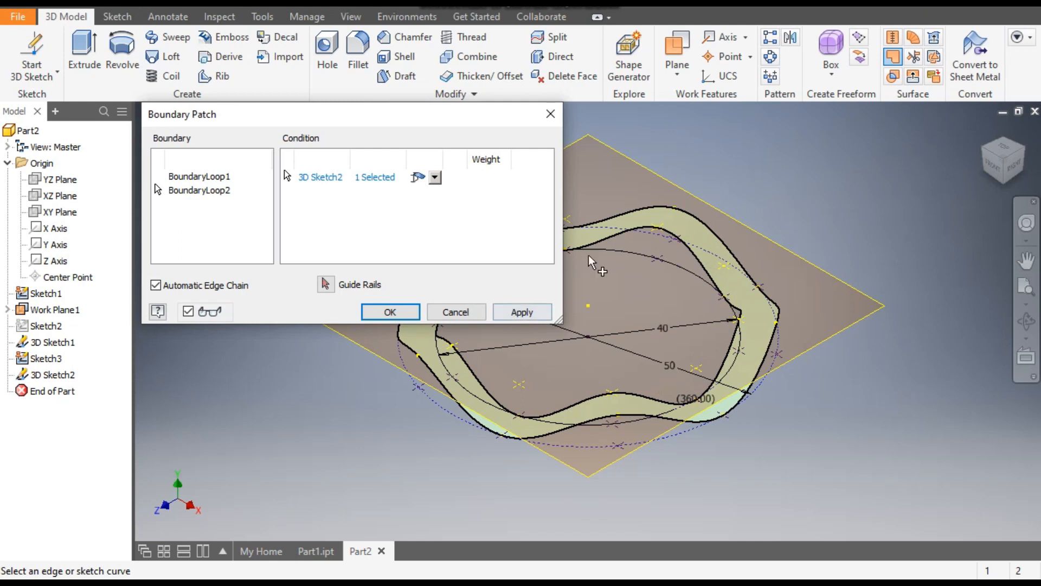
{"action": "middle_click_drag", "start_coordinate": [721, 320], "coordinate": [870, 331]}
{"action": "left_click", "coordinate": [390, 317]}
{"action": "middle_click_drag", "start_coordinate": [770, 294], "coordinate": [680, 259]}
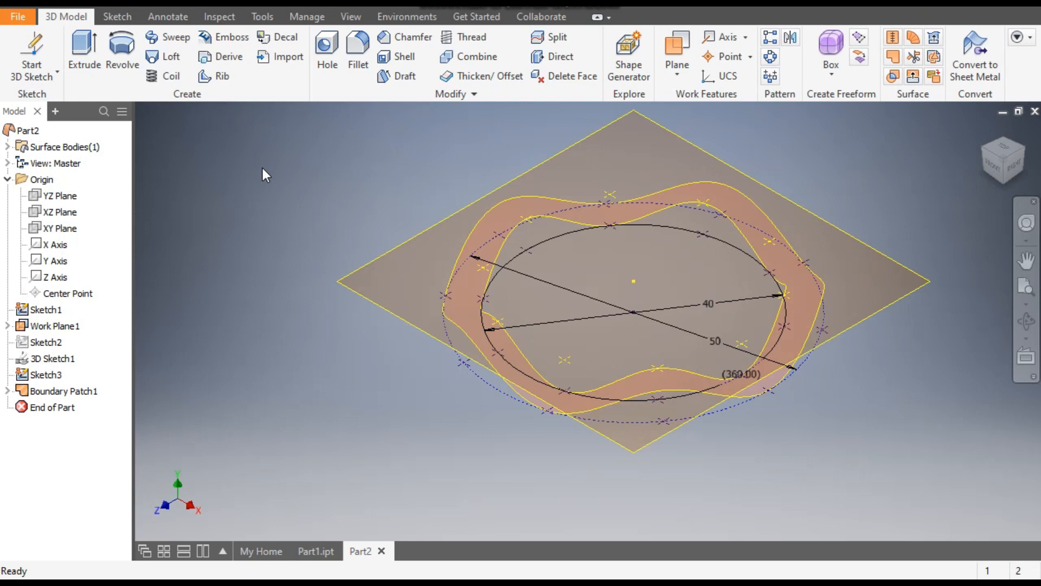
Thicken the boundary patch face by 1 mm into a solid ring
{"action": "left_click", "coordinate": [474, 80]}
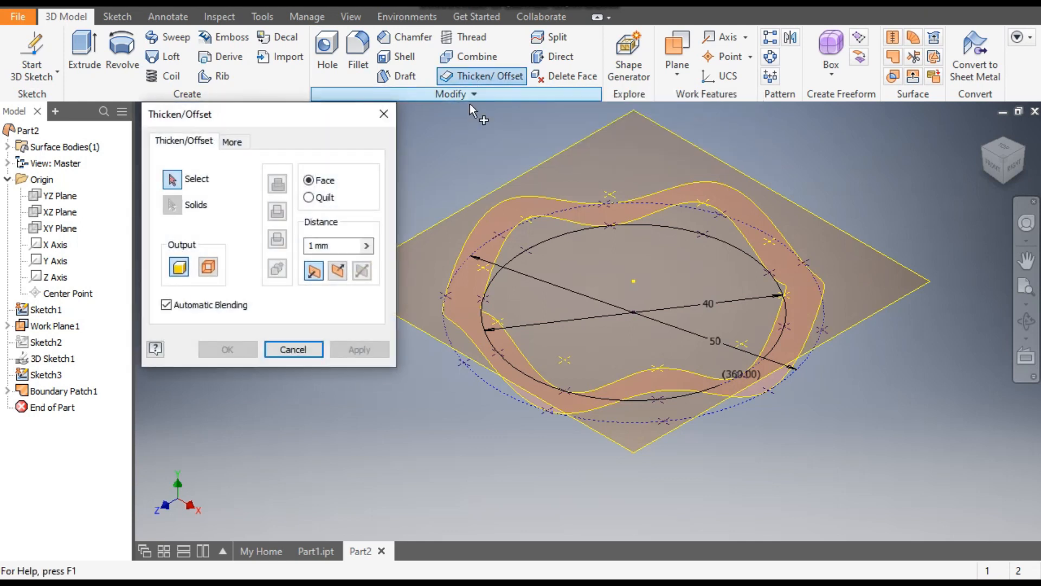
{"action": "left_click", "coordinate": [521, 210]}
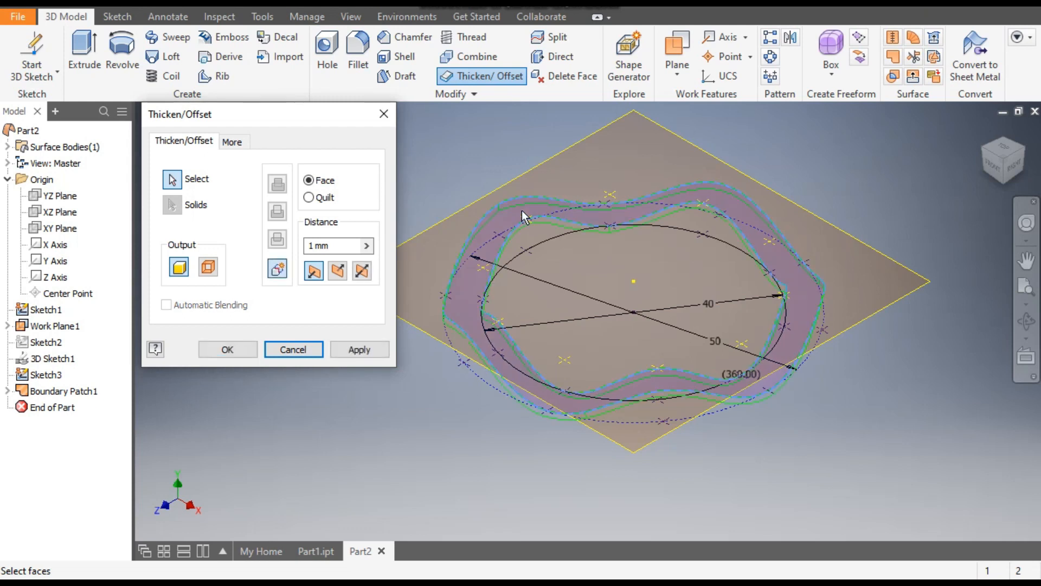
{"action": "left_click", "coordinate": [235, 348]}
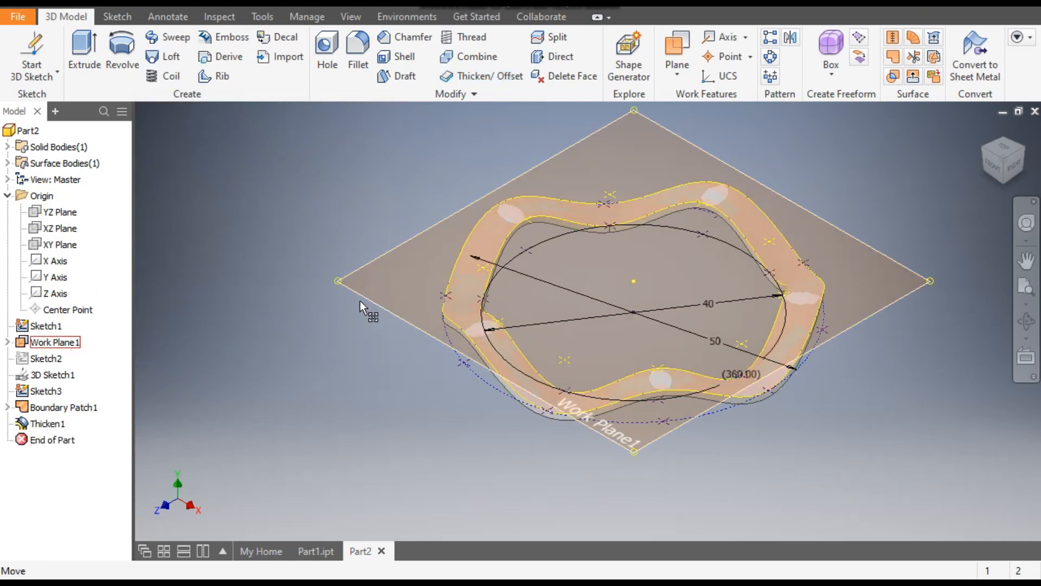
Hide Sketch1 with the construction circles and Sketch3 with the inner spline points
{"action": "left_click", "coordinate": [46, 327]}
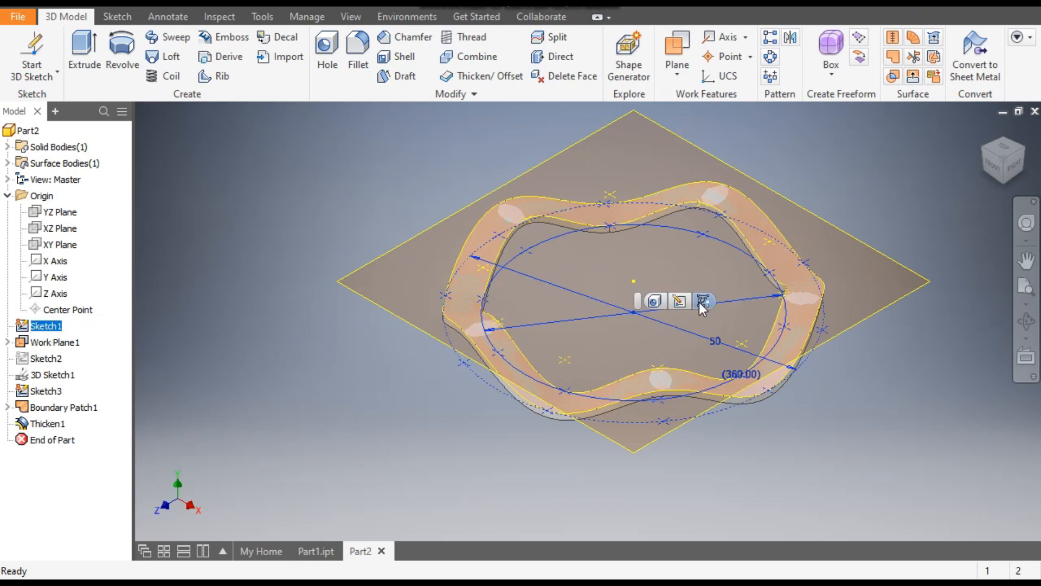
{"action": "left_click", "coordinate": [703, 302]}
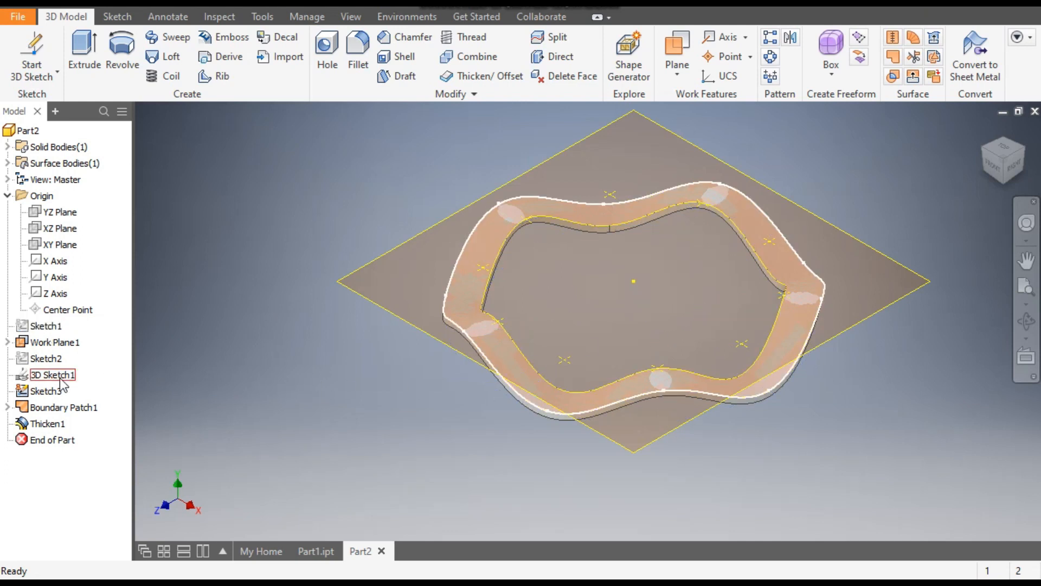
{"action": "left_click", "coordinate": [46, 391]}
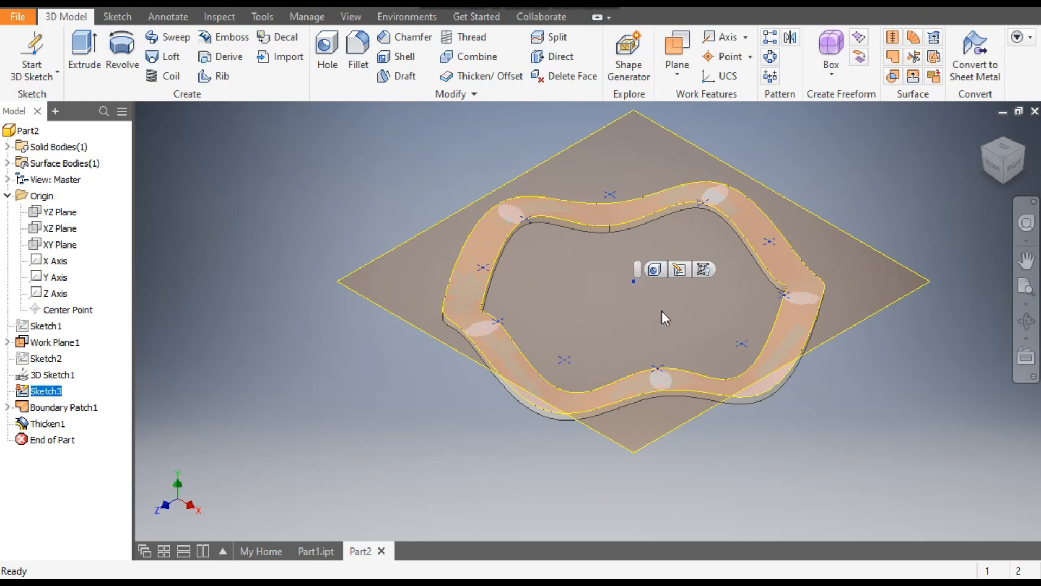
{"action": "left_click", "coordinate": [702, 268]}
Turn off the visibility of the boundary patch surface and Work Plane1 so only the solid ring is shown
{"action": "left_click", "coordinate": [71, 408]}
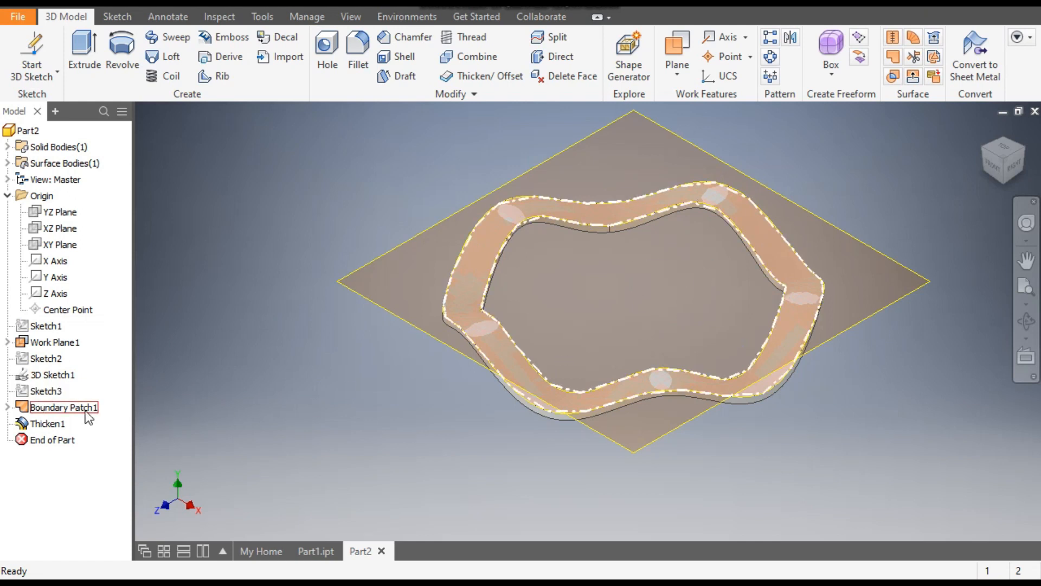
{"action": "right_click", "coordinate": [87, 415]}
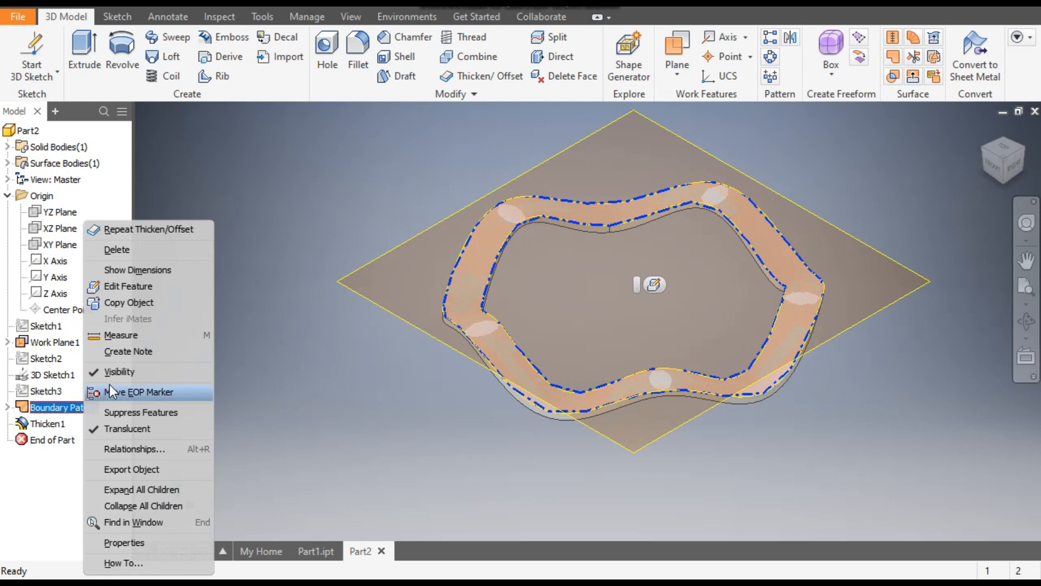
{"action": "left_click", "coordinate": [125, 374]}
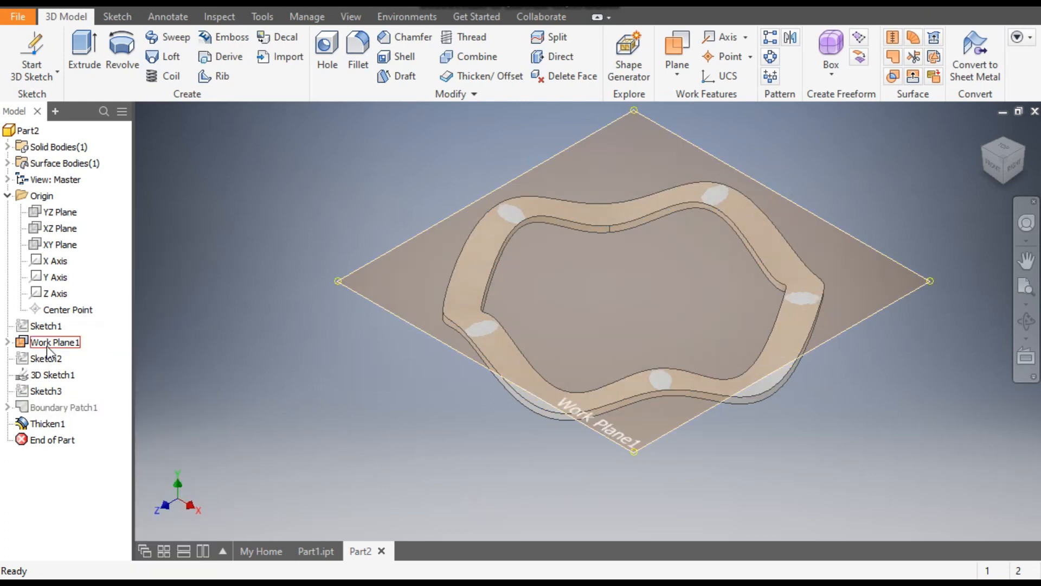
{"action": "left_click", "coordinate": [47, 346]}
{"action": "right_click", "coordinate": [48, 345]}
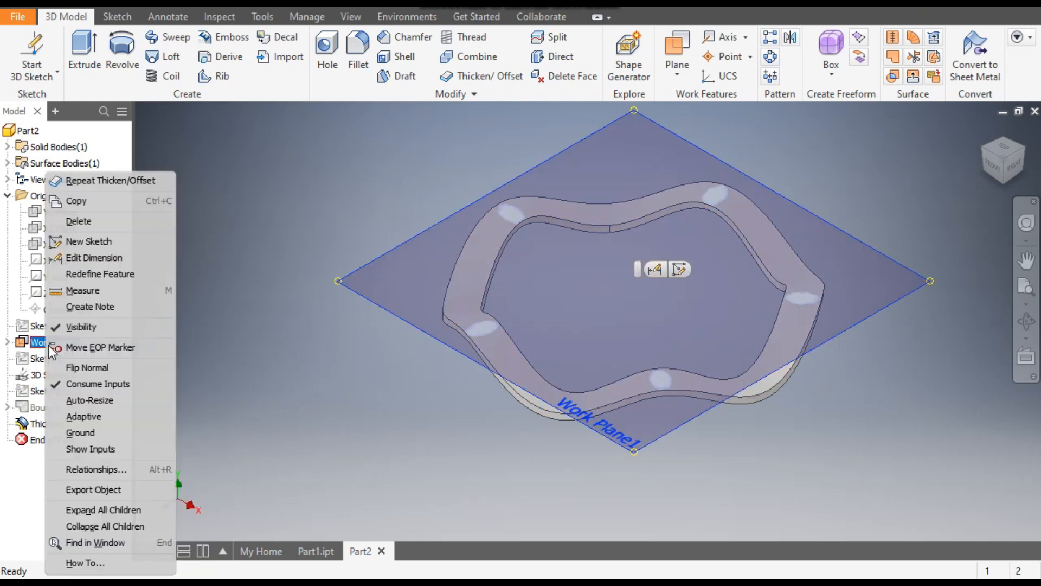
{"action": "left_click", "coordinate": [79, 327]}
Inspect the wavy solid ring from the top and from several angled views
{"action": "middle_click_drag", "start_coordinate": [262, 291], "coordinate": [402, 269]}
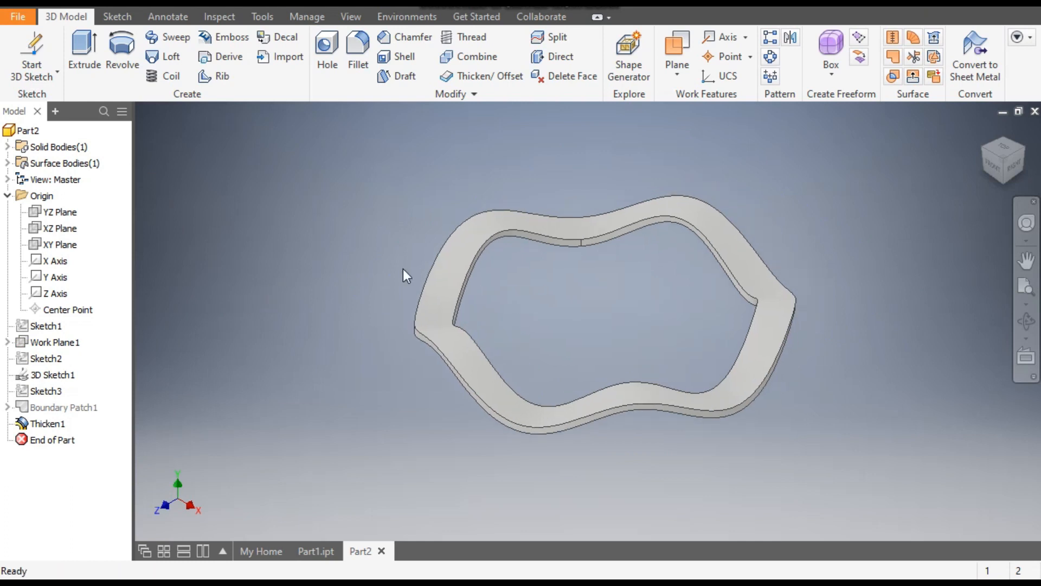
{"action": "left_click", "coordinate": [995, 140]}
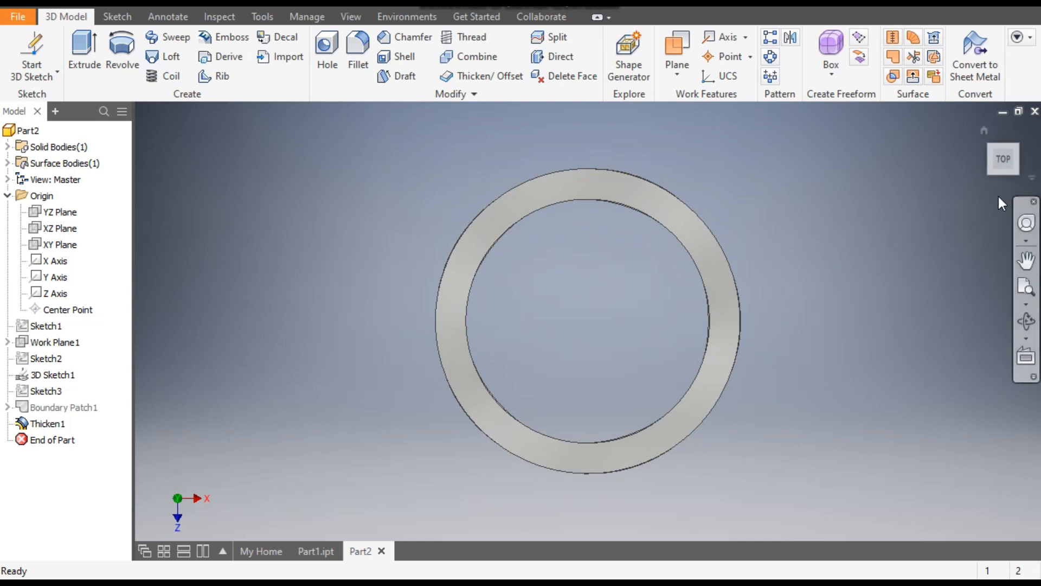
{"action": "left_click", "coordinate": [1015, 174]}
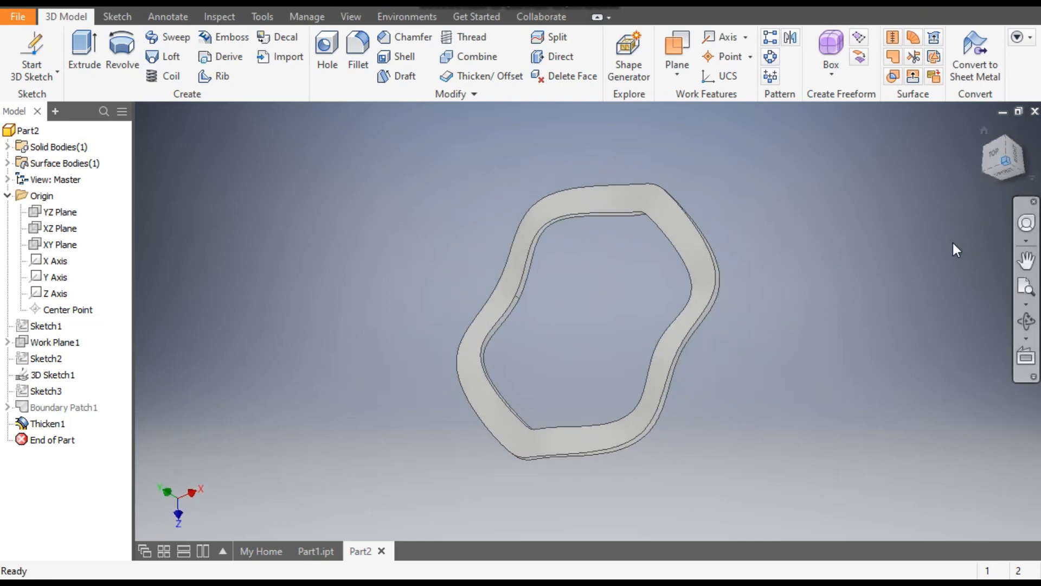
{"action": "left_click", "coordinate": [1001, 170]}
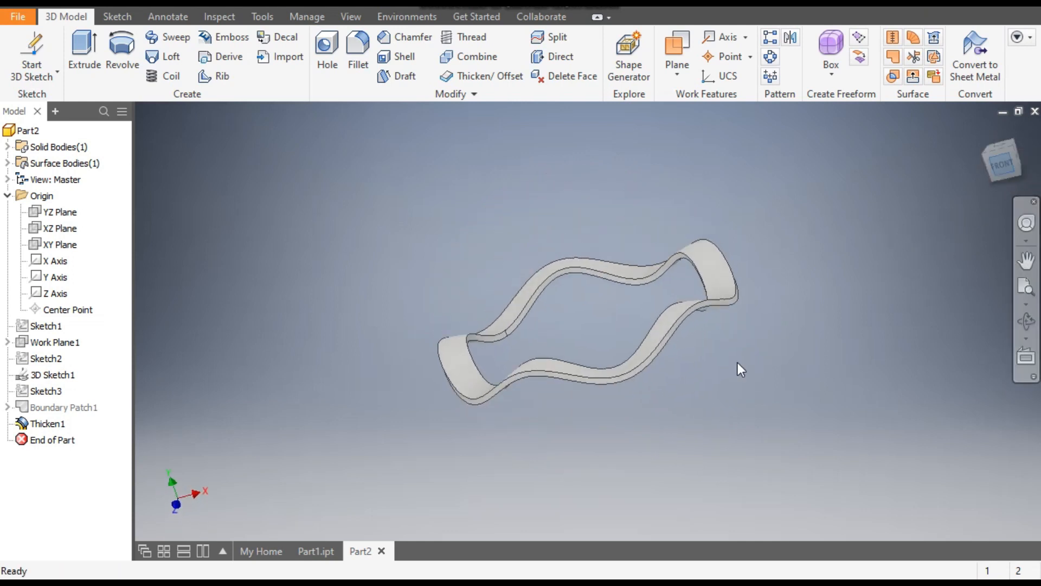
{"action": "left_click", "coordinate": [991, 150]}
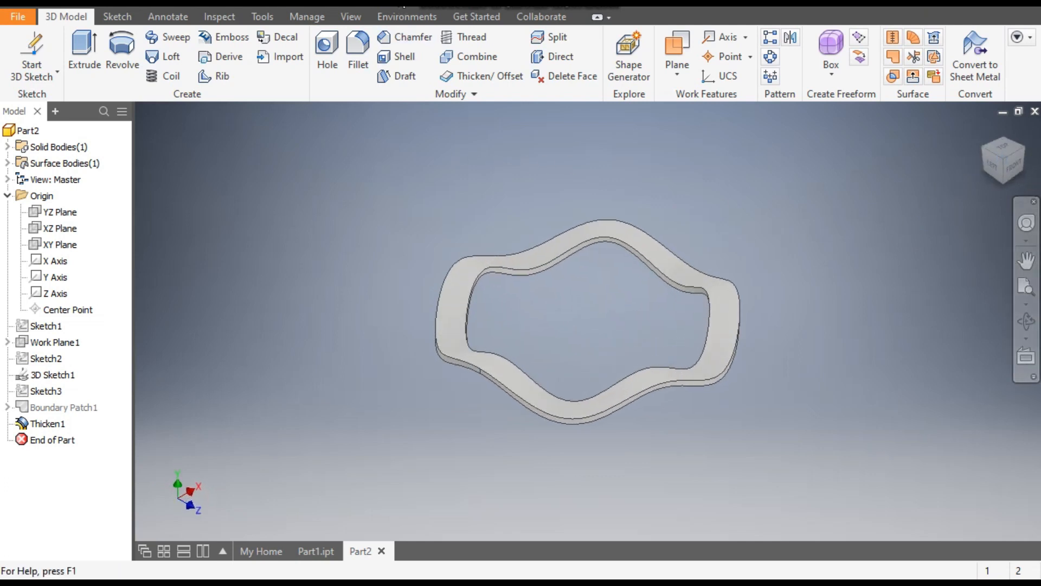
Apply the Cyan appearance from the Inventor Material Library to the ring part
{"action": "left_click", "coordinate": [404, 5]}
{"action": "scroll", "coordinate": [440, 285], "scroll_direction": "up", "scroll_amount": 6}
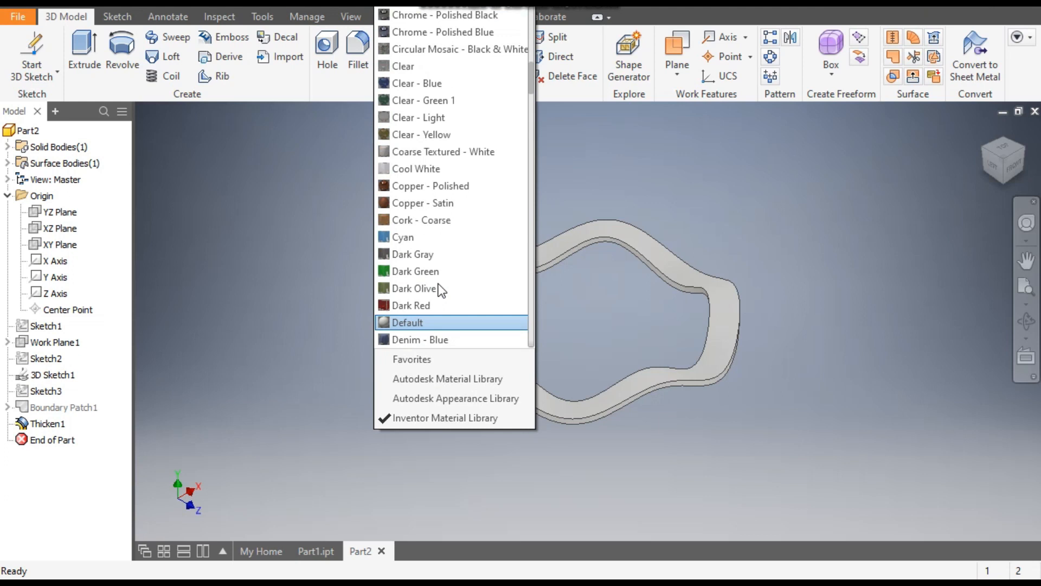
{"action": "left_click", "coordinate": [416, 239]}
{"action": "middle_click_drag", "start_coordinate": [739, 356], "coordinate": [800, 374]}
{"action": "scroll", "coordinate": [714, 378], "scroll_direction": "down", "scroll_amount": 1}
{"action": "scroll", "coordinate": [759, 368], "scroll_direction": "down", "scroll_amount": 1}
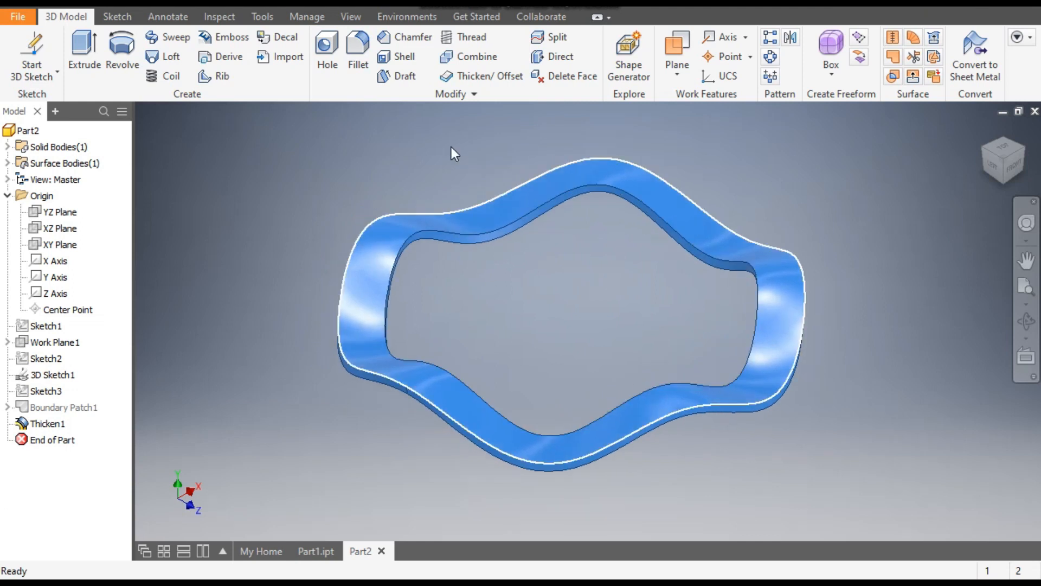